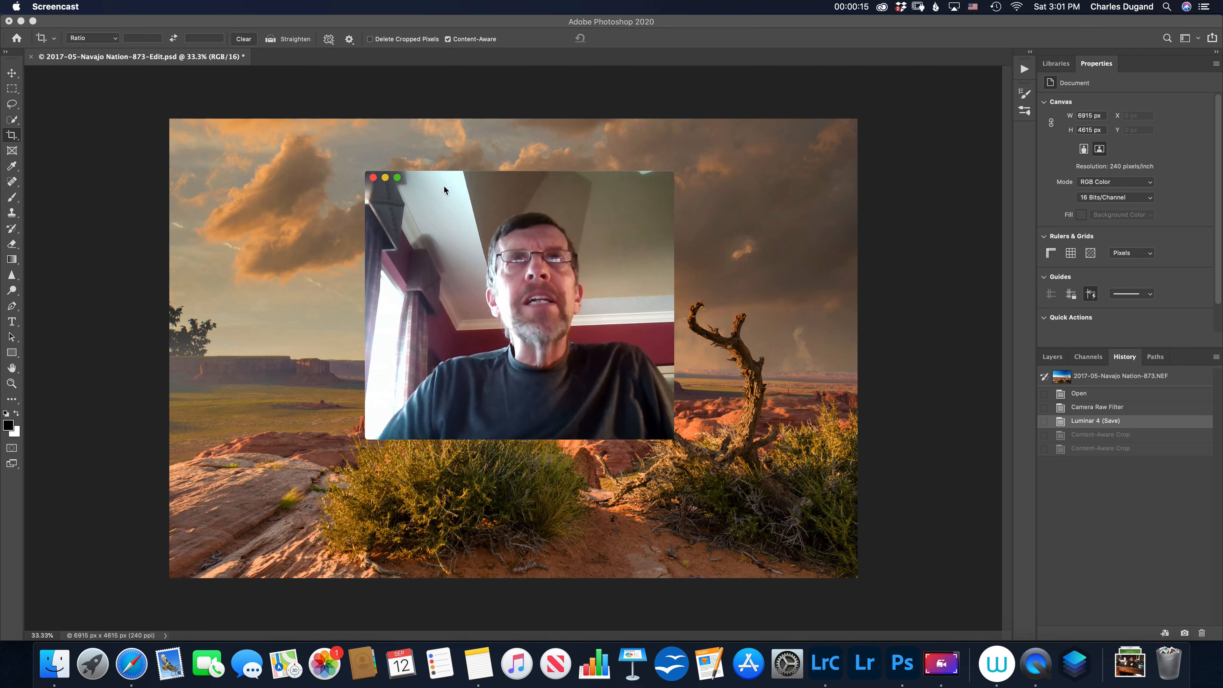
Close the webcam window and activate the Crop tool on the desert photo
{"action": "left_click", "coordinate": [374, 178]}
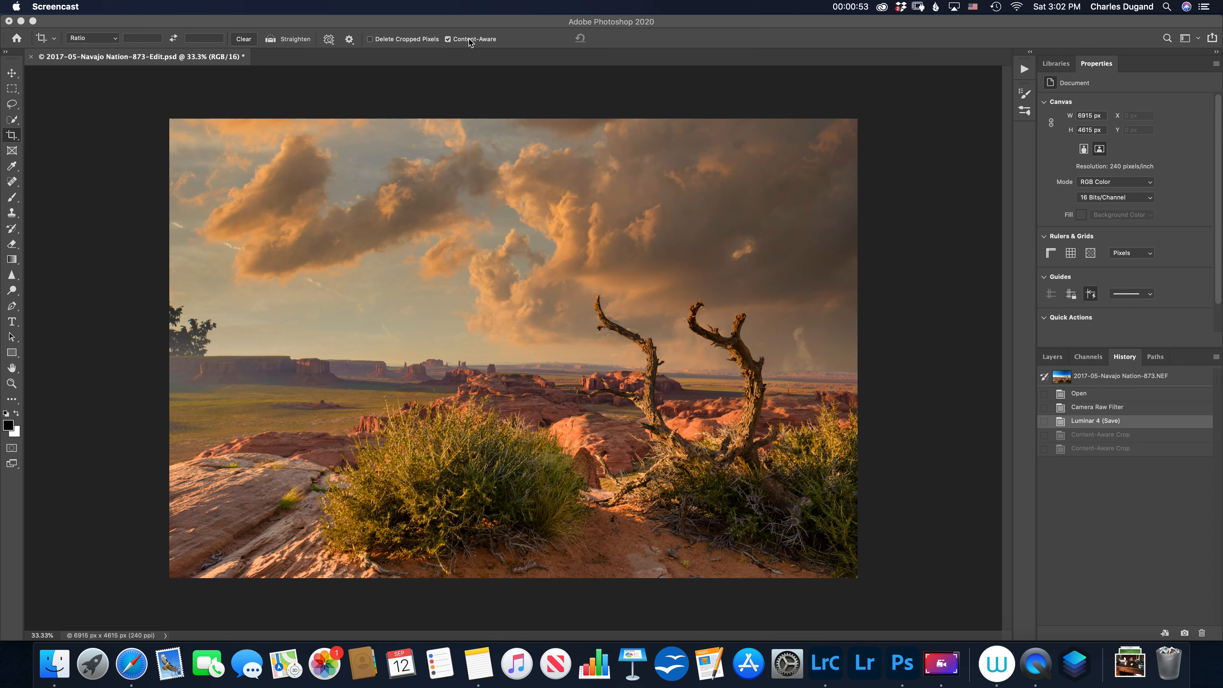
{"action": "left_click", "coordinate": [12, 120]}
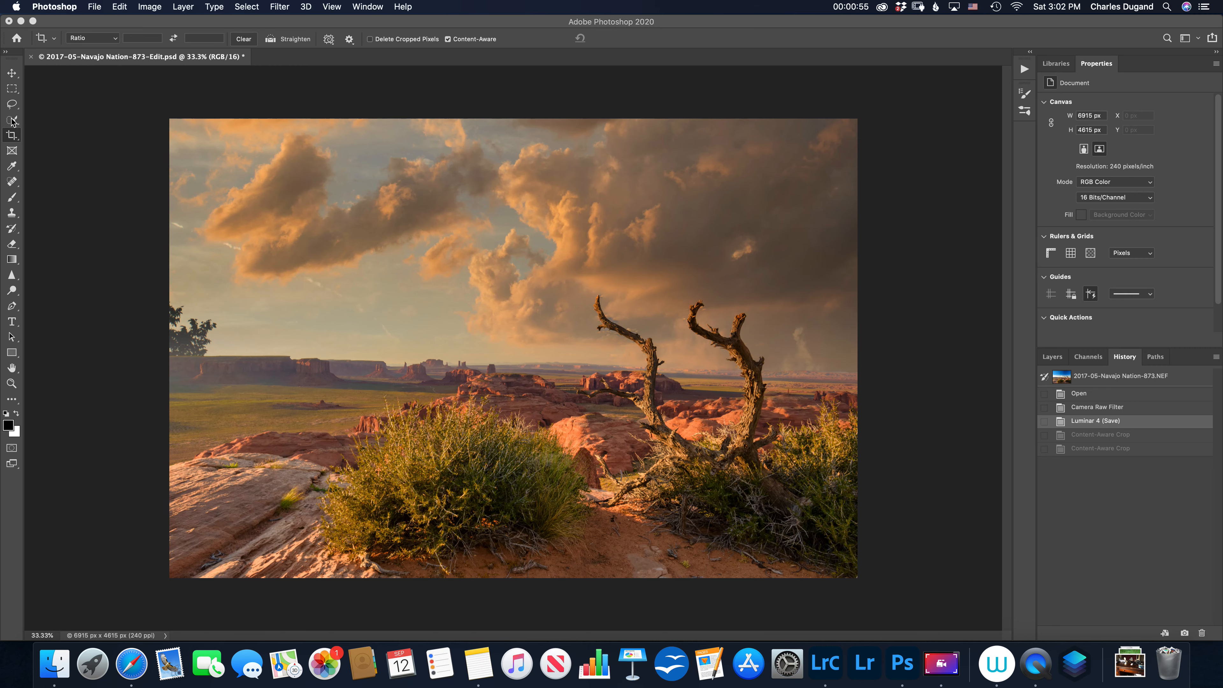
{"action": "left_click", "coordinate": [14, 138]}
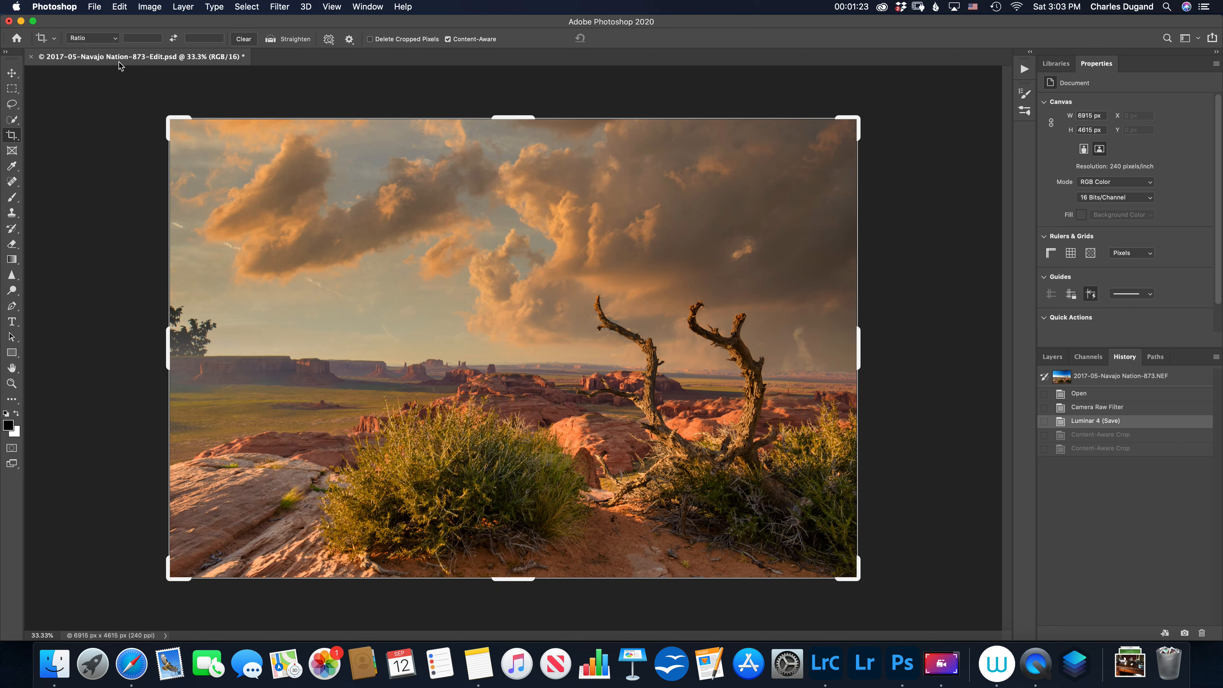
{"action": "left_click", "coordinate": [54, 41]}
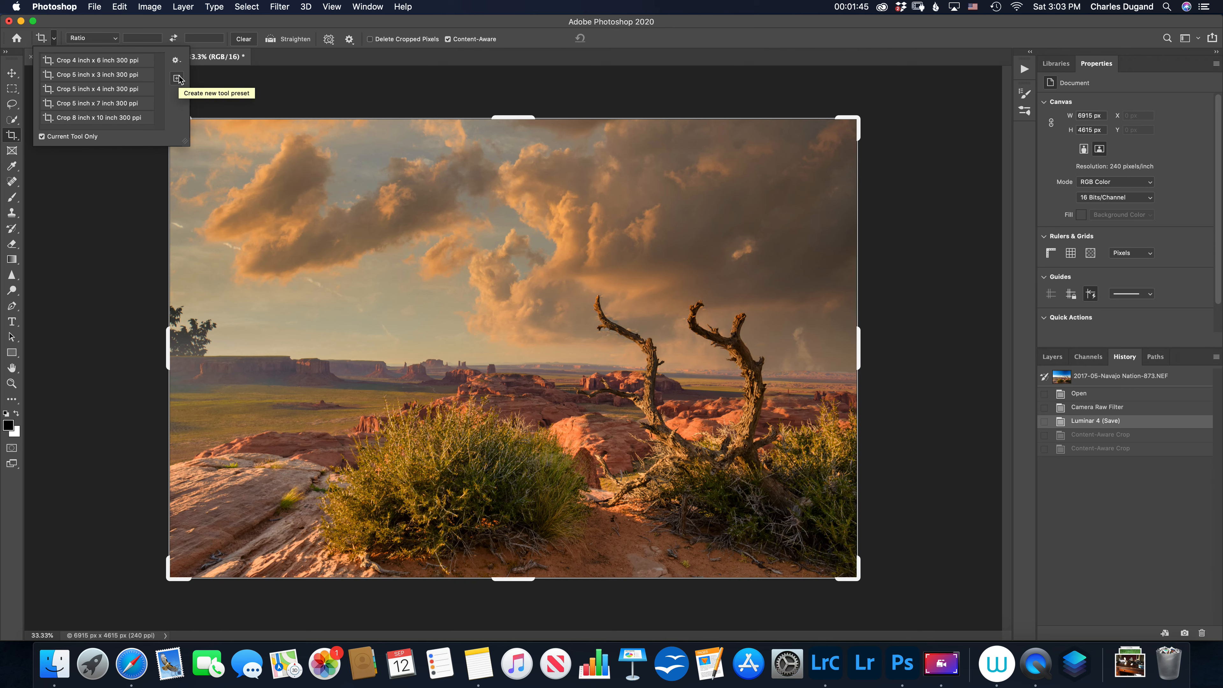
{"action": "left_click", "coordinate": [179, 63]}
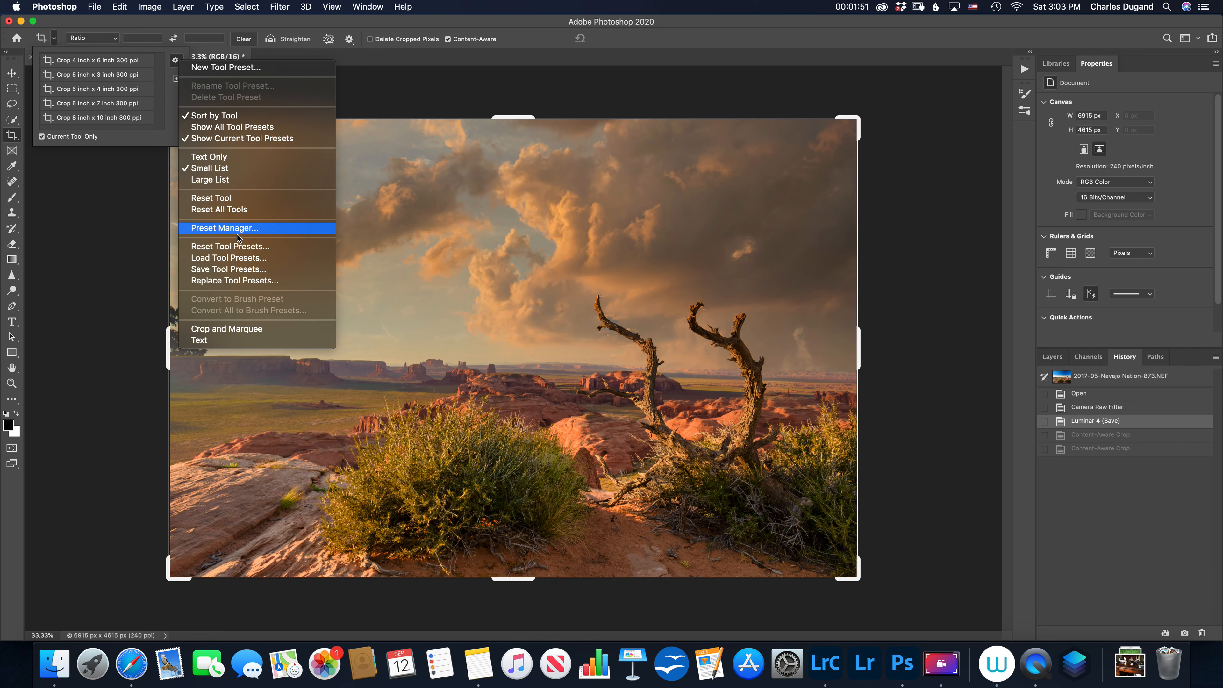
{"action": "left_click", "coordinate": [122, 232]}
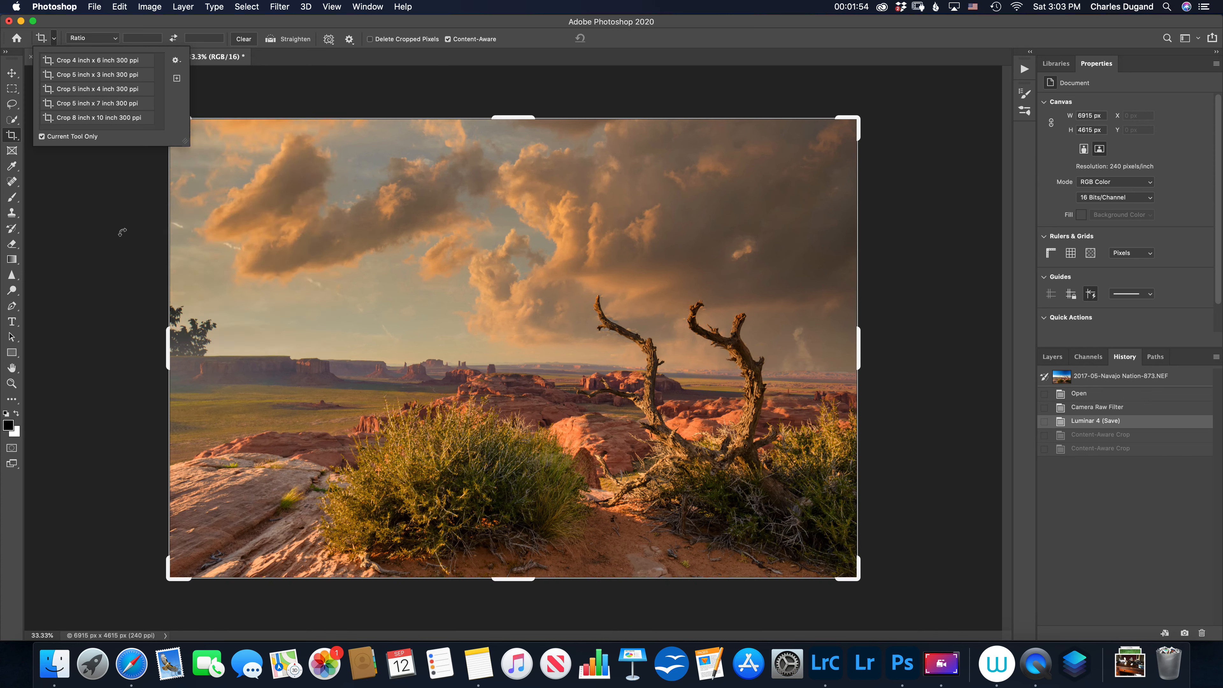
{"action": "left_click", "coordinate": [66, 34]}
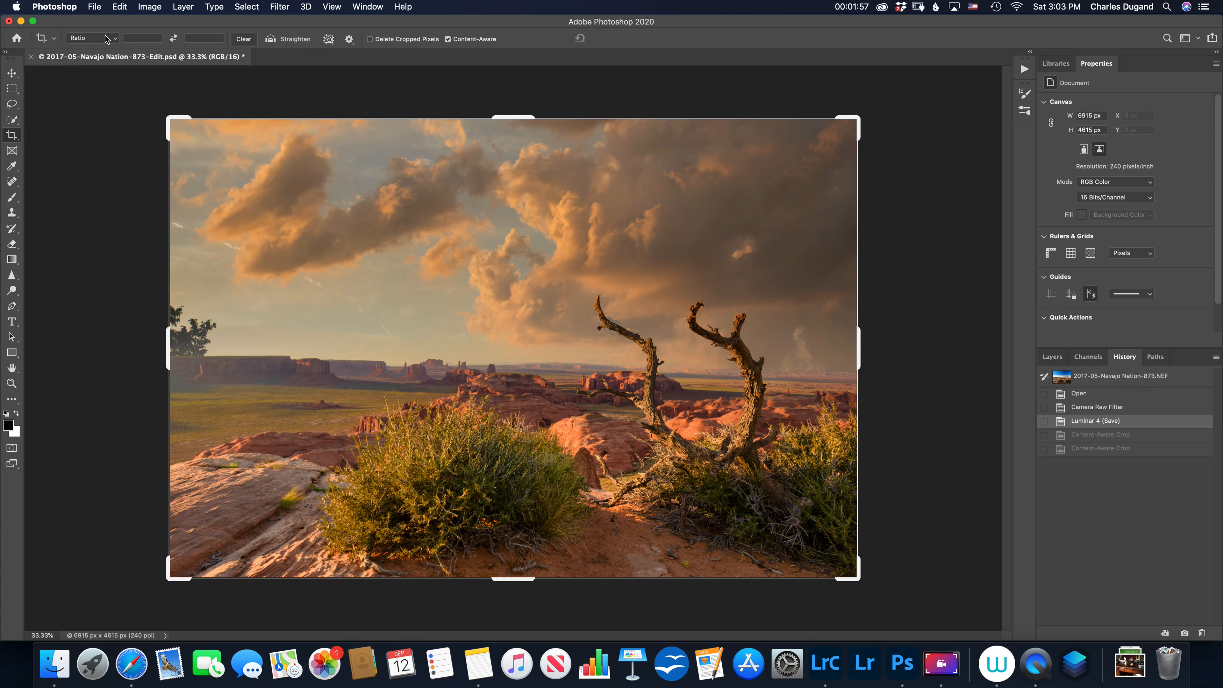
Preview a 16 : 9 crop of the photo and cancel it
{"action": "left_click", "coordinate": [118, 42]}
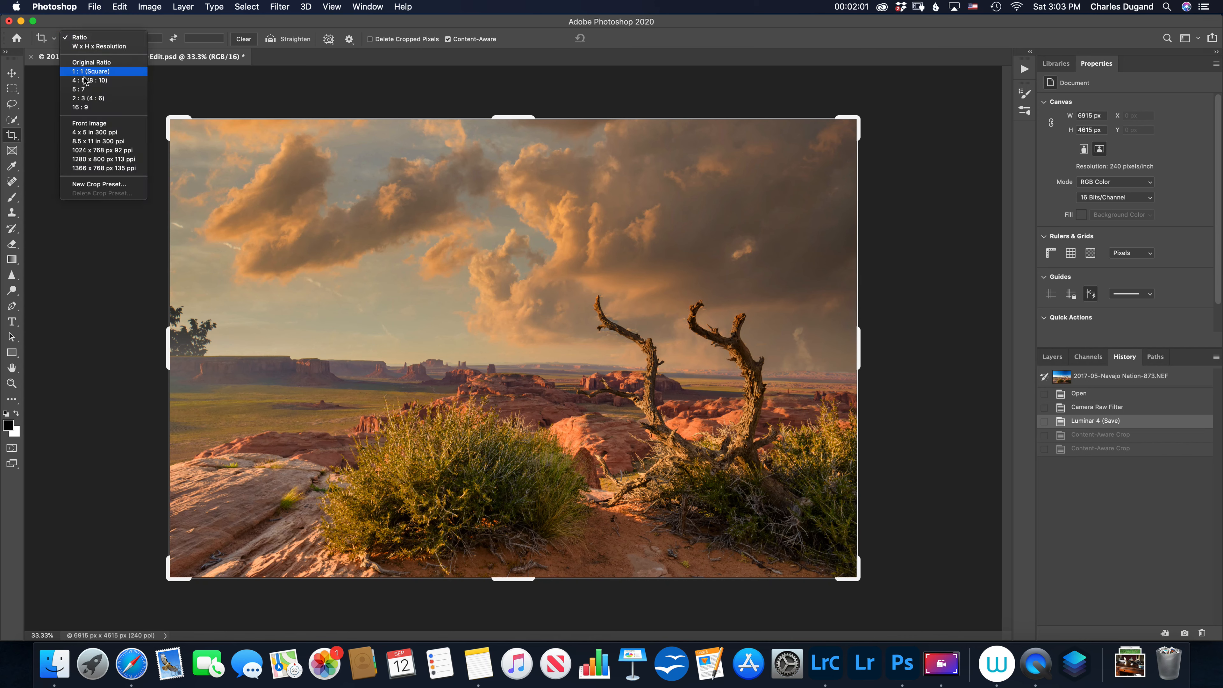
{"action": "left_click", "coordinate": [90, 108]}
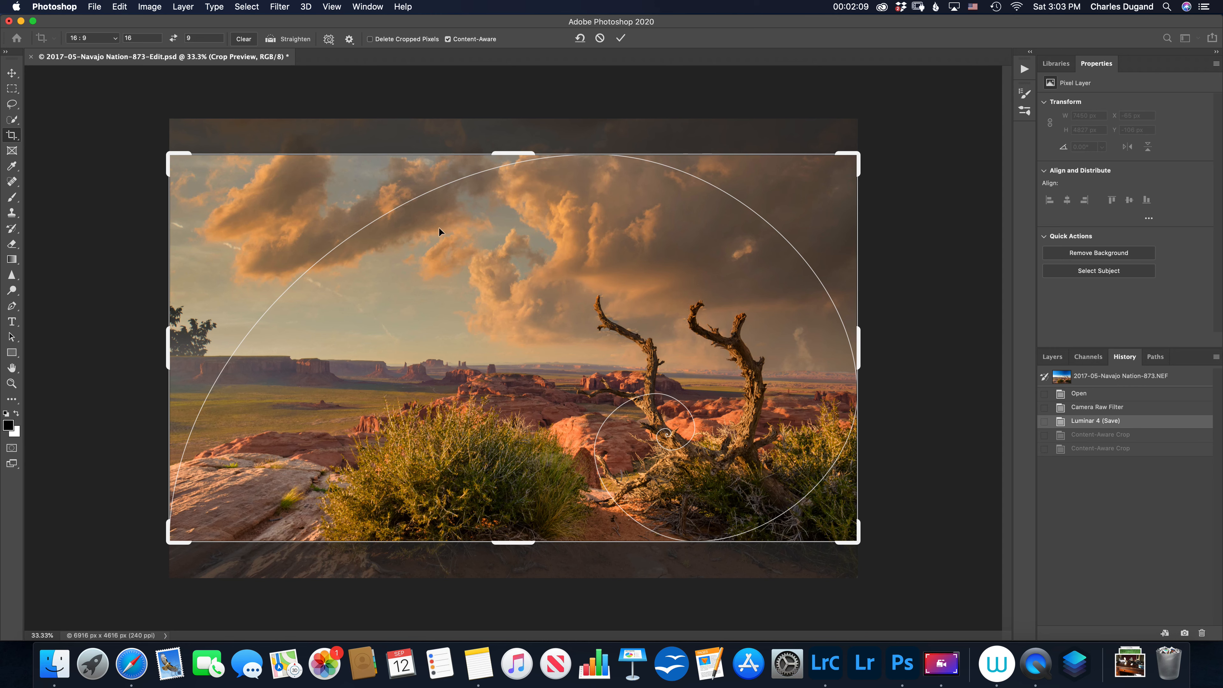
{"action": "left_click", "coordinate": [600, 39]}
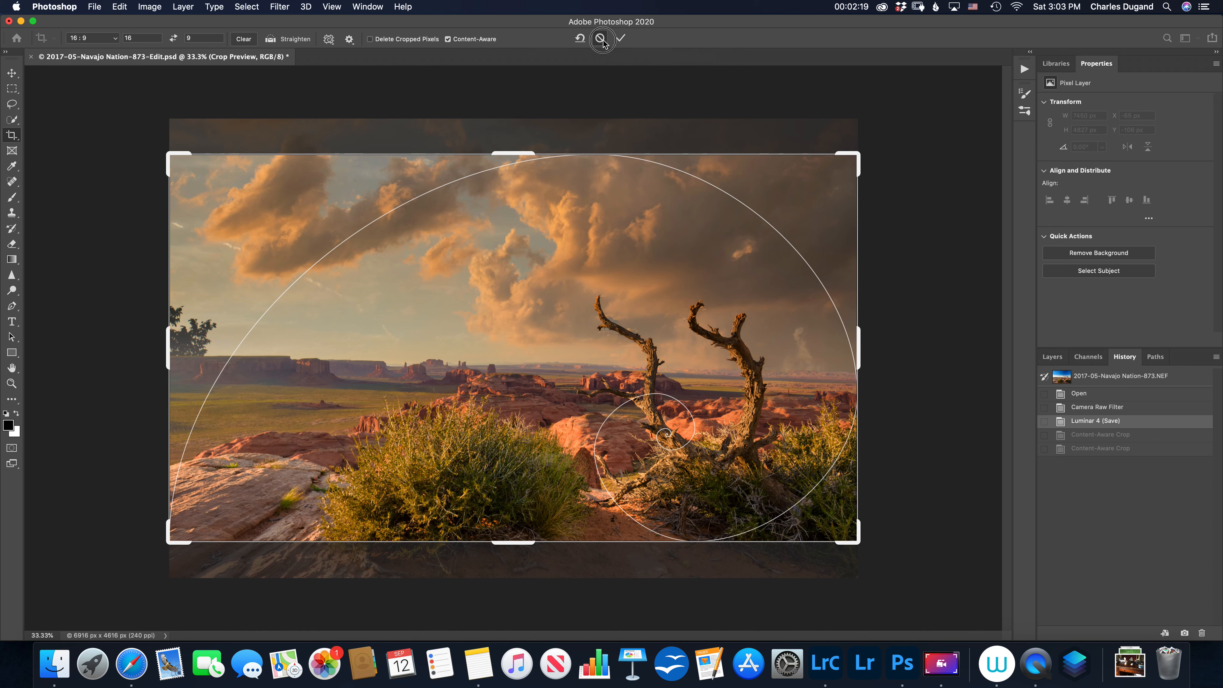
Set the crop proportions to Original Ratio
{"action": "left_click", "coordinate": [74, 38]}
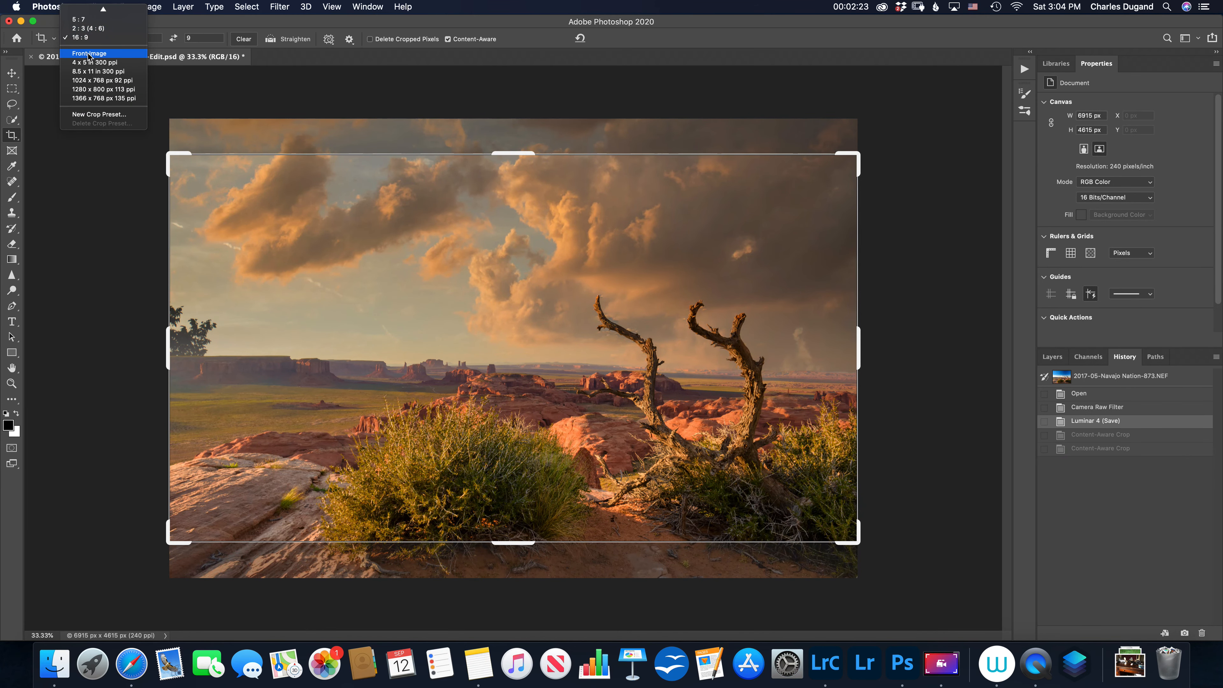
{"action": "scroll", "coordinate": [89, 56], "scroll_direction": "up", "scroll_amount": 3}
{"action": "left_click", "coordinate": [95, 37]}
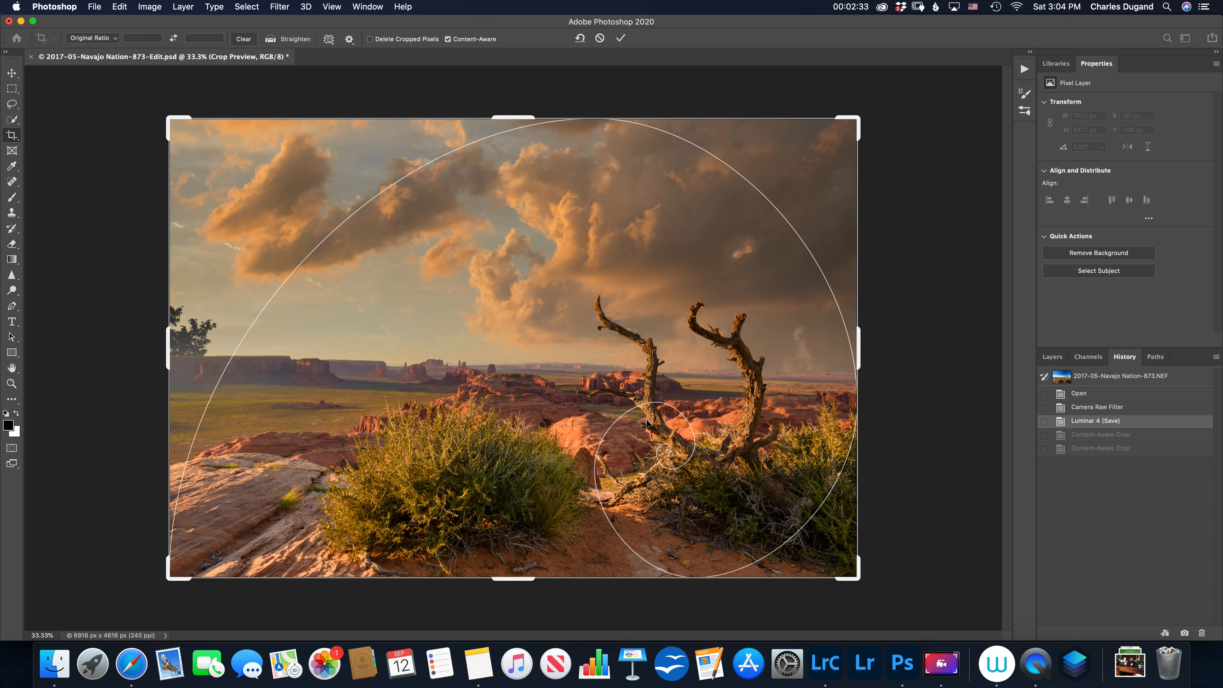
Change the crop ratio to 4 : 5 (8 : 10) and swap its width and height to make the frame landscape
{"action": "left_click", "coordinate": [111, 40]}
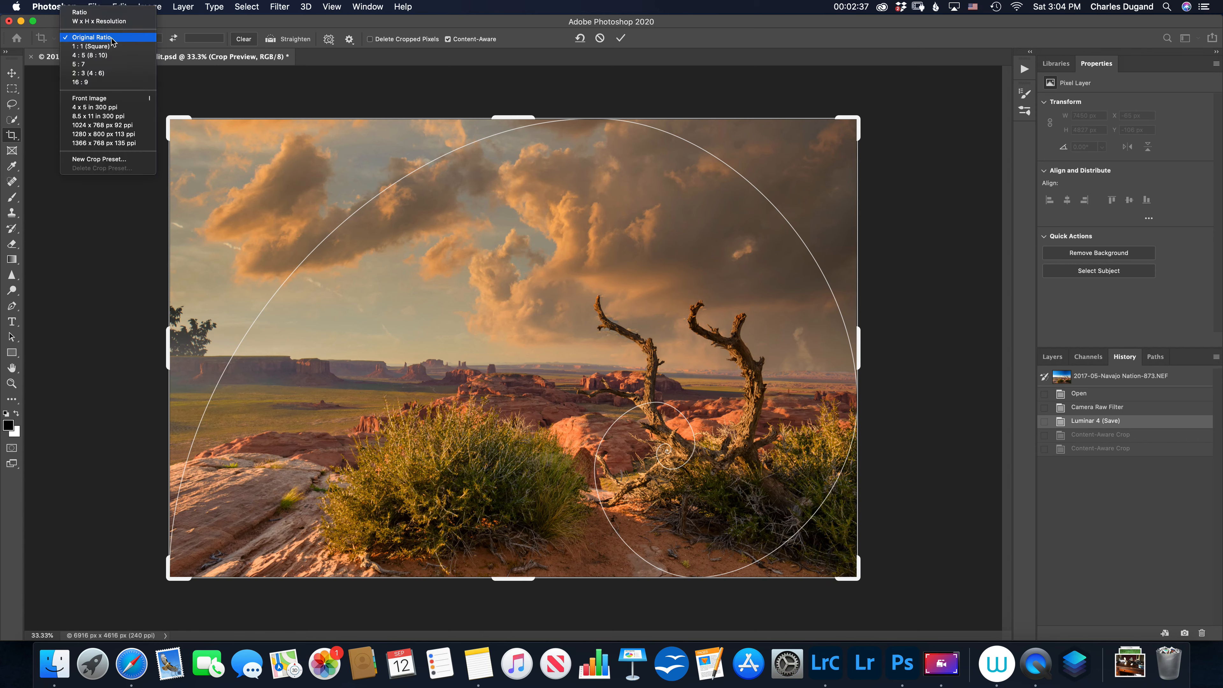
{"action": "left_click", "coordinate": [102, 56]}
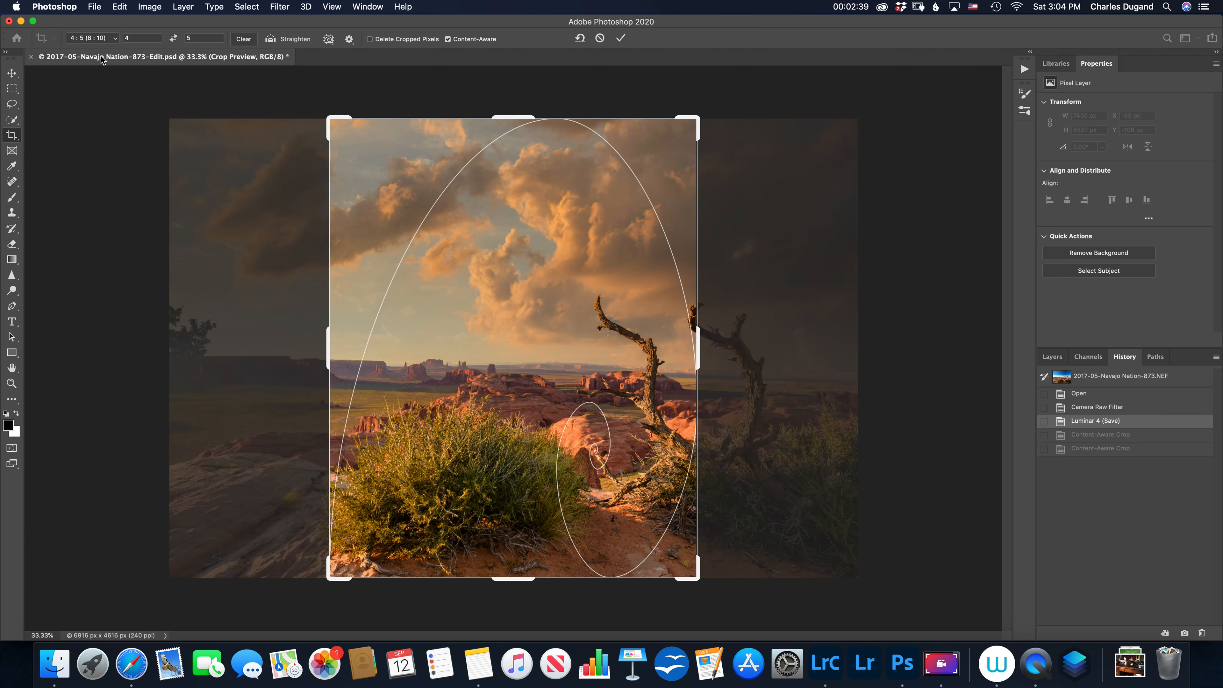
{"action": "left_click", "coordinate": [174, 38]}
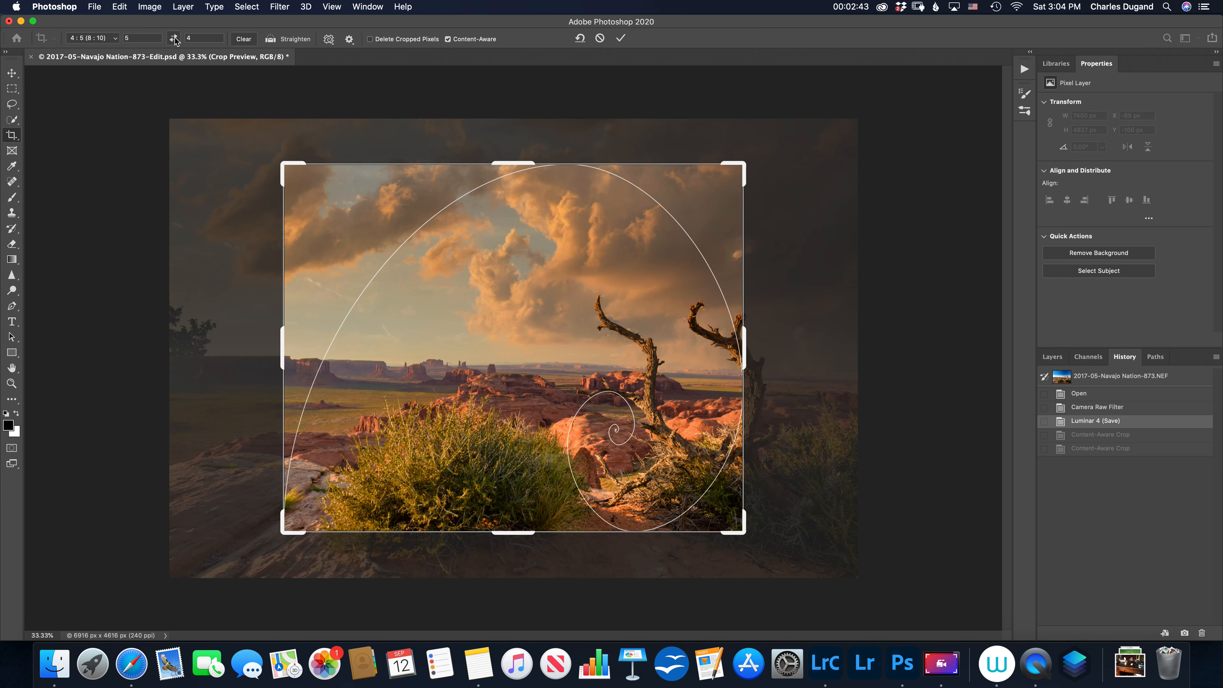
{"action": "left_click", "coordinate": [174, 39]}
{"action": "left_click", "coordinate": [174, 39]}
Clear the crop ratio values and freely enlarge the crop frame outward from its corner and edges
{"action": "left_click", "coordinate": [243, 41]}
{"action": "left_click_drag", "start_coordinate": [284, 164], "coordinate": [262, 158]}
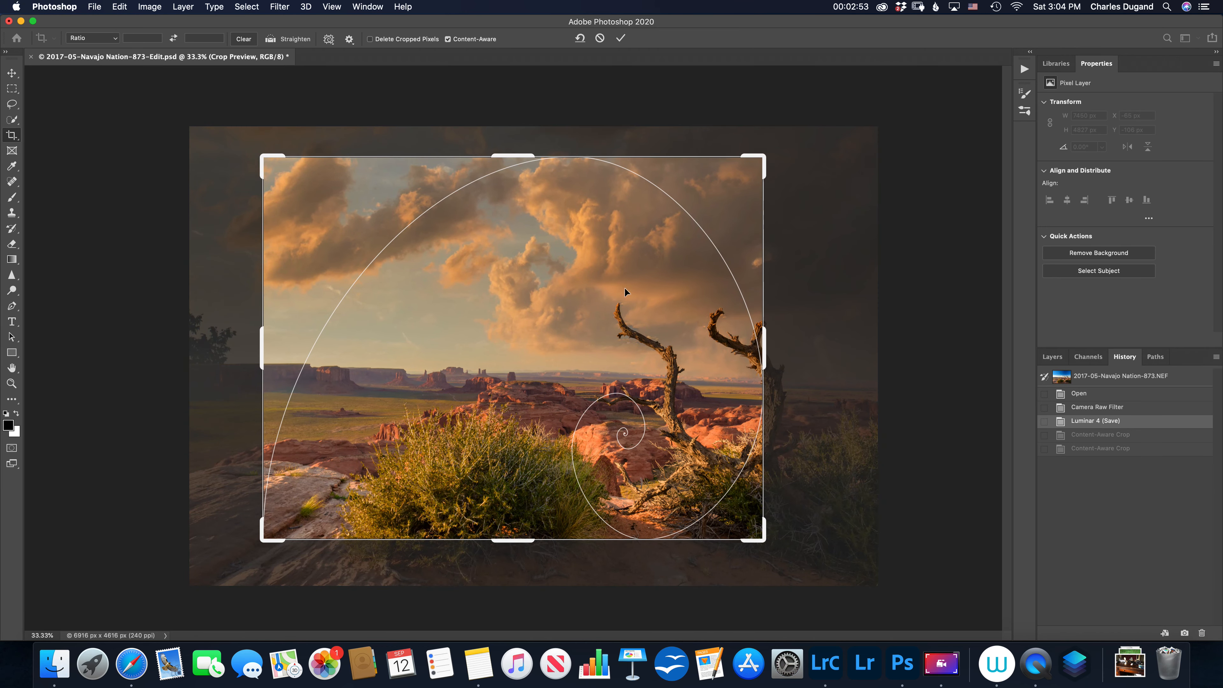
{"action": "left_click_drag", "start_coordinate": [764, 353], "coordinate": [815, 343]}
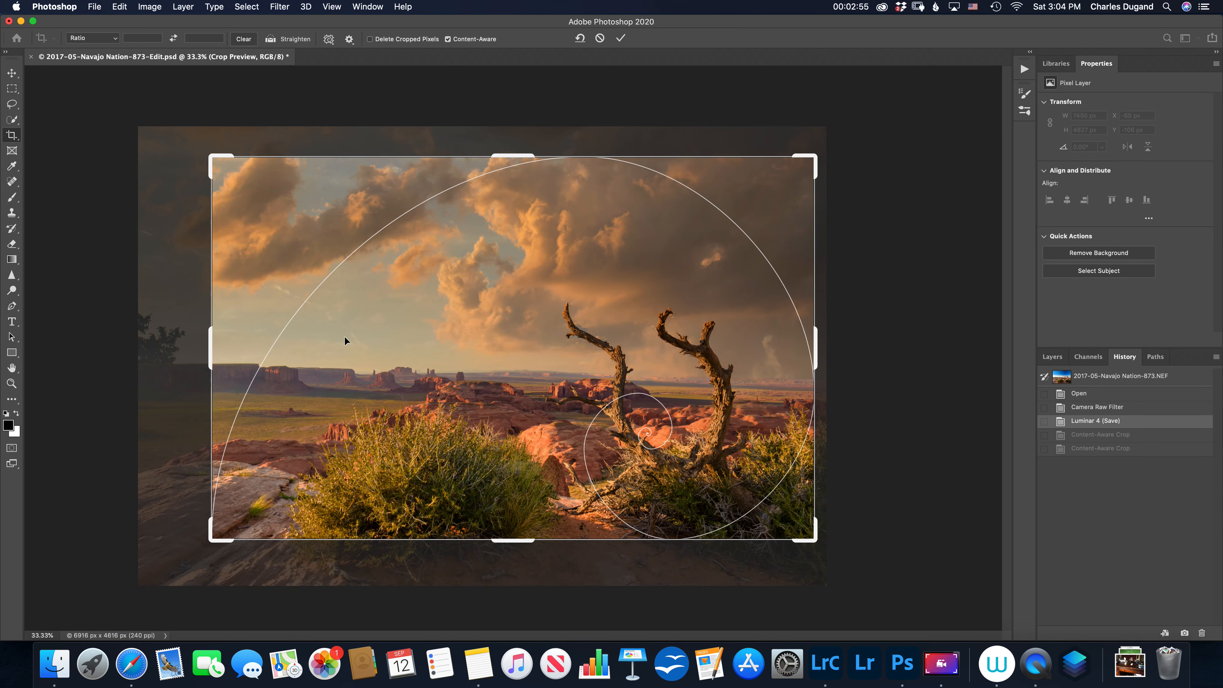
{"action": "left_click_drag", "start_coordinate": [214, 350], "coordinate": [191, 333]}
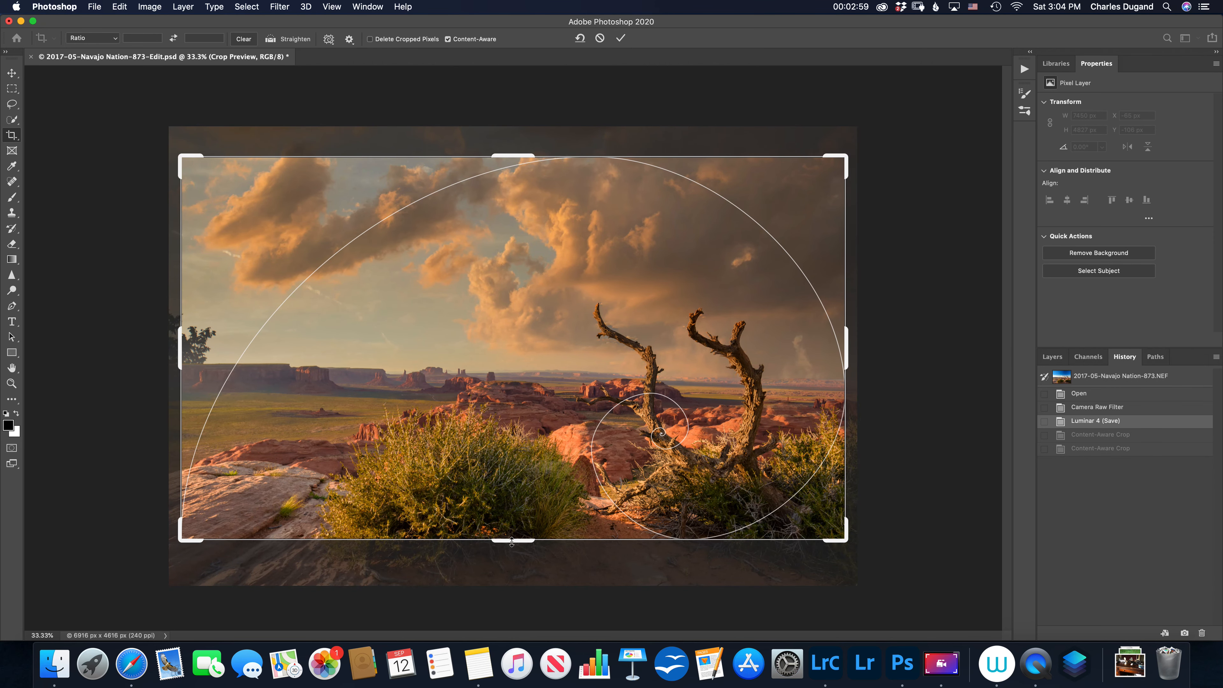
{"action": "left_click_drag", "start_coordinate": [512, 542], "coordinate": [512, 573]}
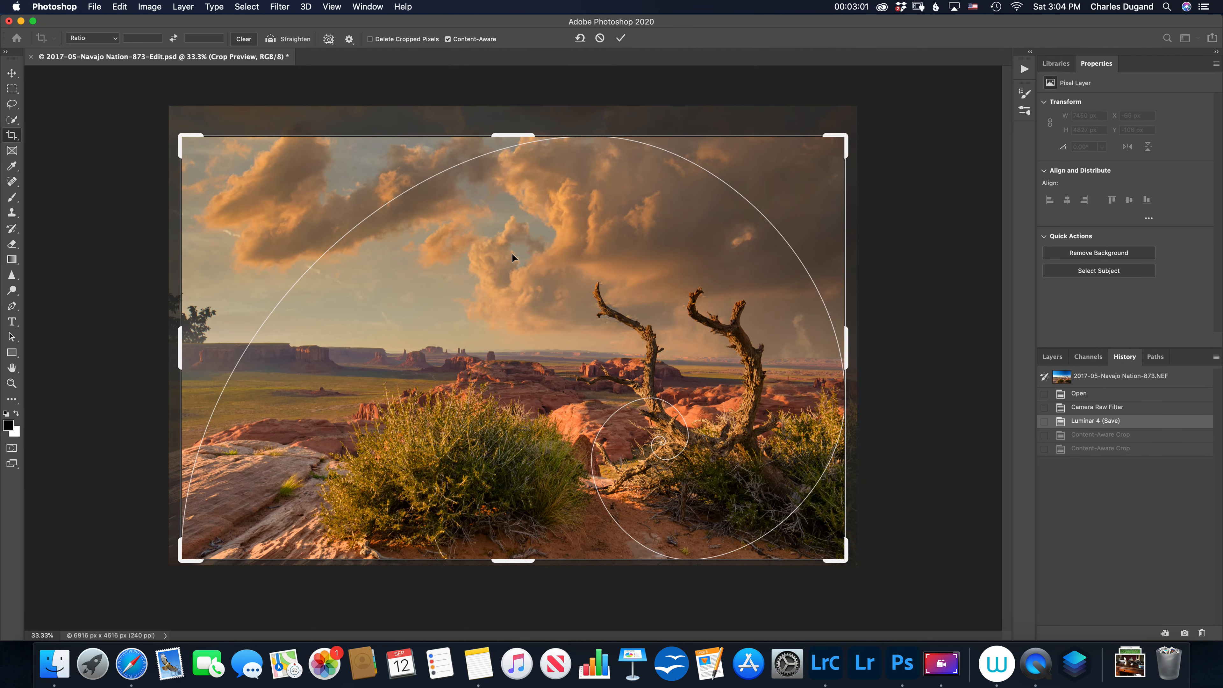
Constrain the crop frame to Original Ratio, and reset the crop to the full image
{"action": "left_click", "coordinate": [97, 38]}
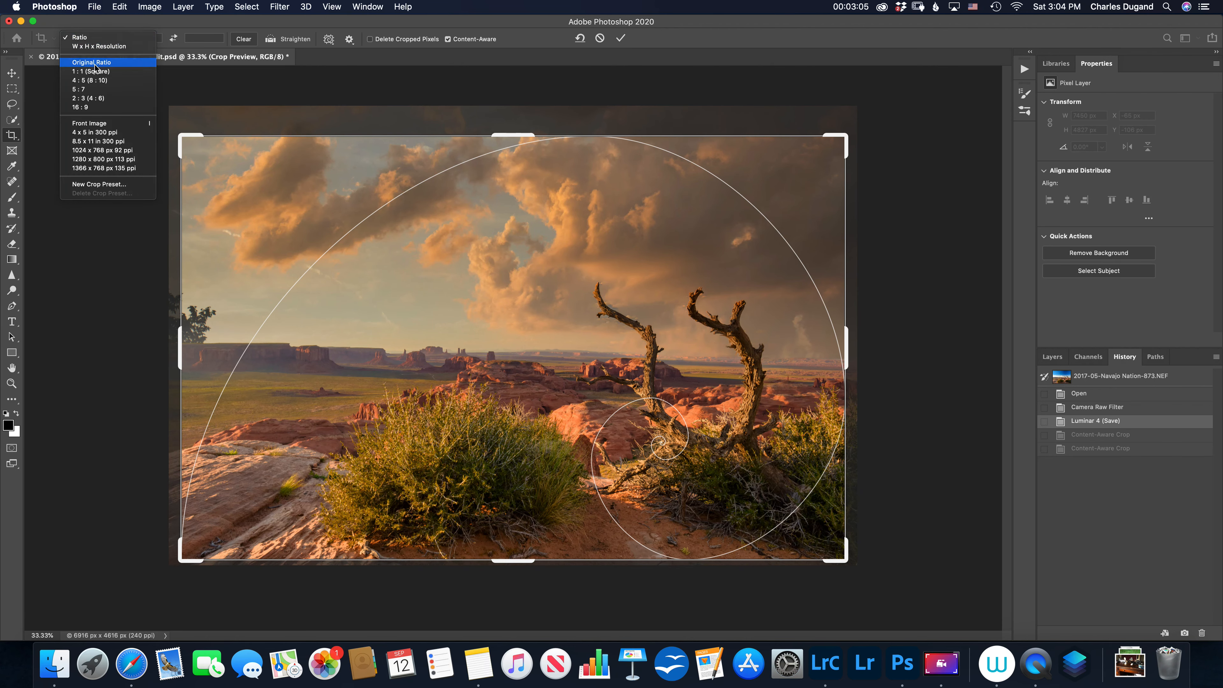
{"action": "left_click", "coordinate": [98, 63]}
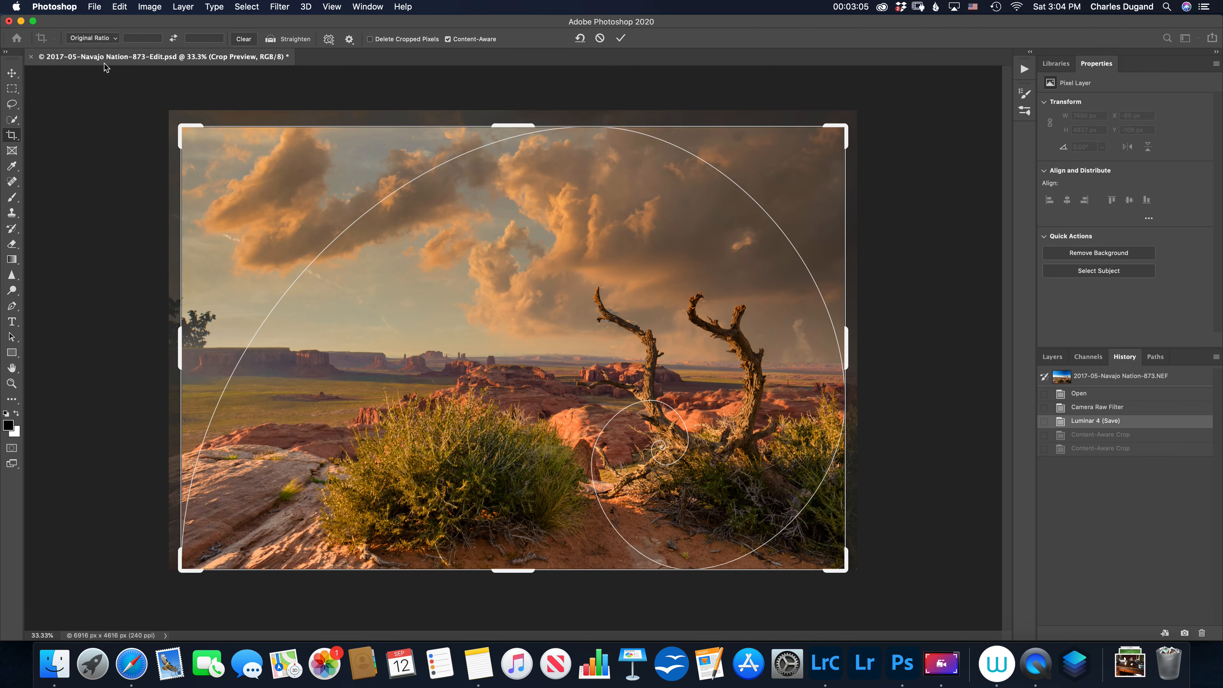
{"action": "left_click", "coordinate": [579, 39]}
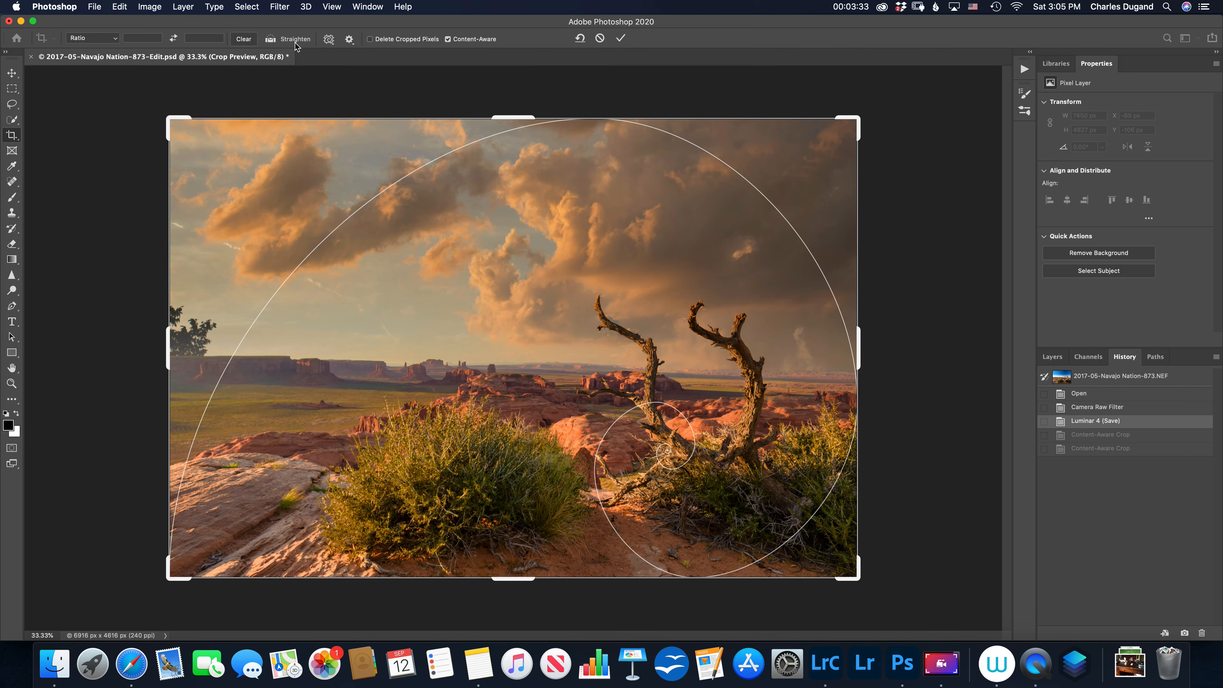
Try the Rule of Thirds crop overlay and return to the Golden Spiral overlay
{"action": "left_click", "coordinate": [329, 40]}
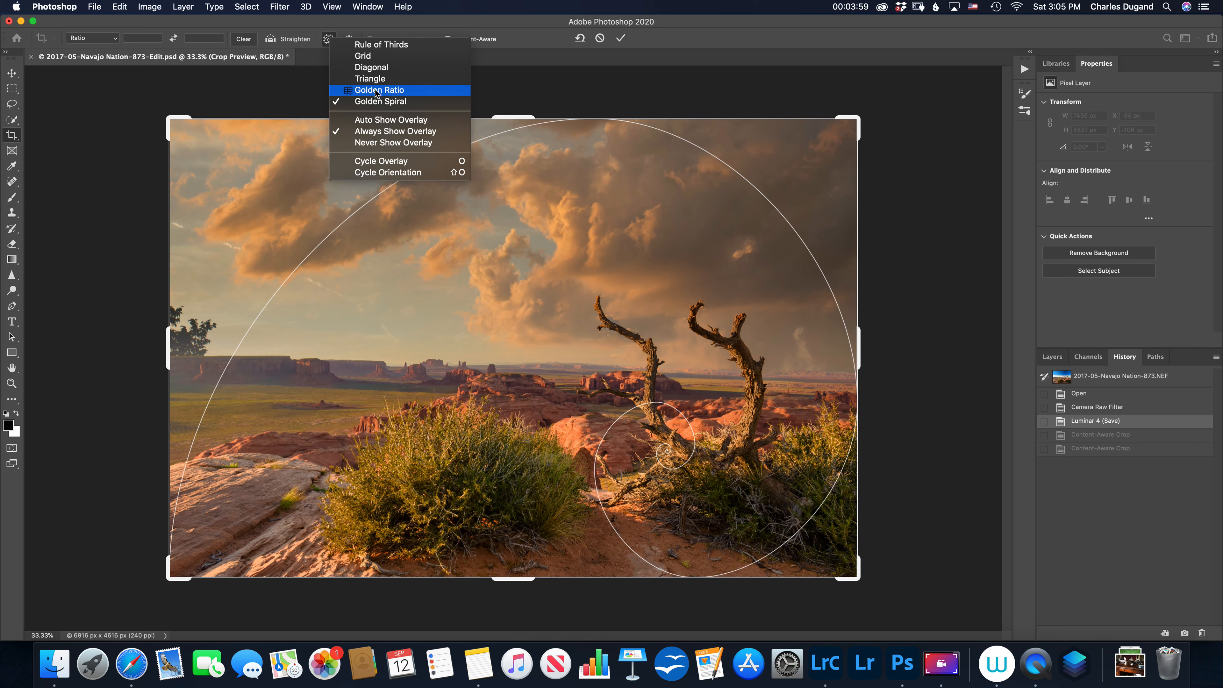
{"action": "left_click", "coordinate": [378, 45]}
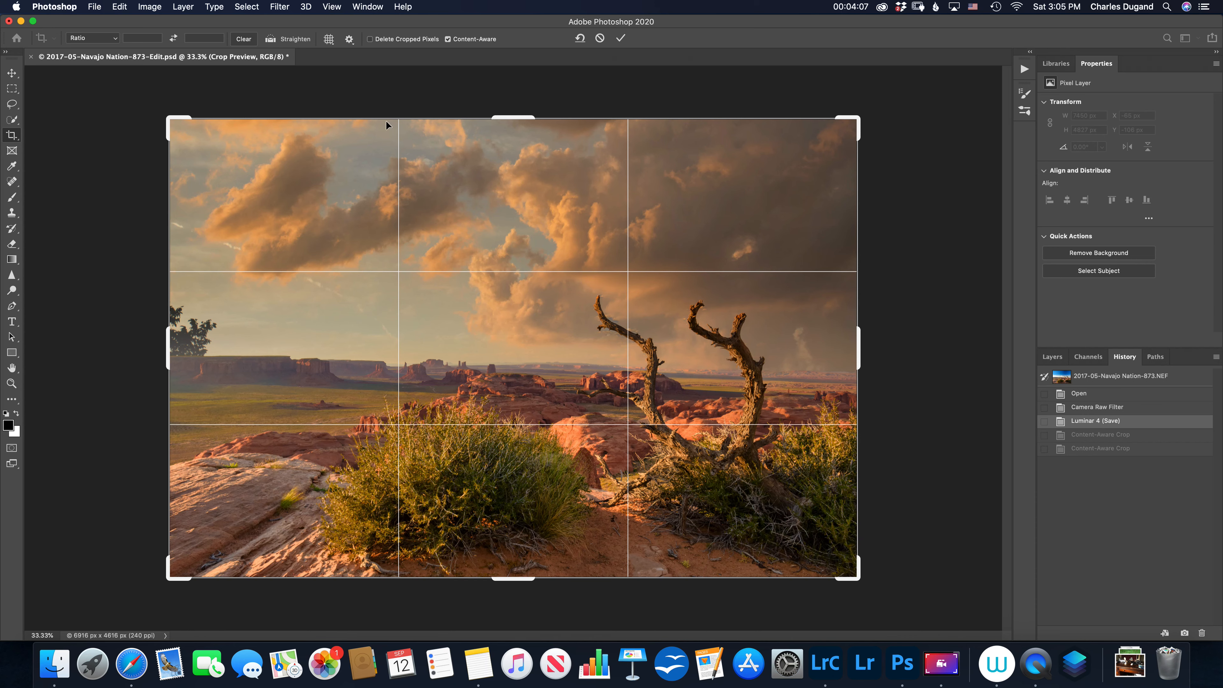
{"action": "left_click", "coordinate": [329, 39]}
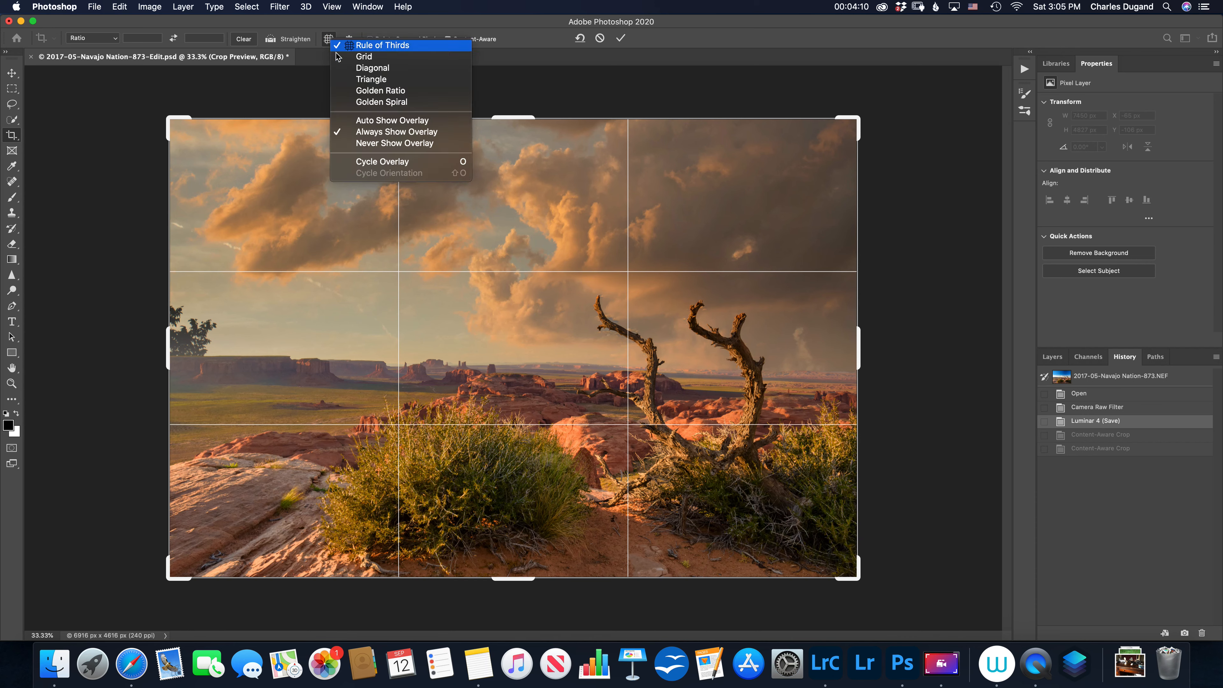
{"action": "left_click", "coordinate": [366, 102]}
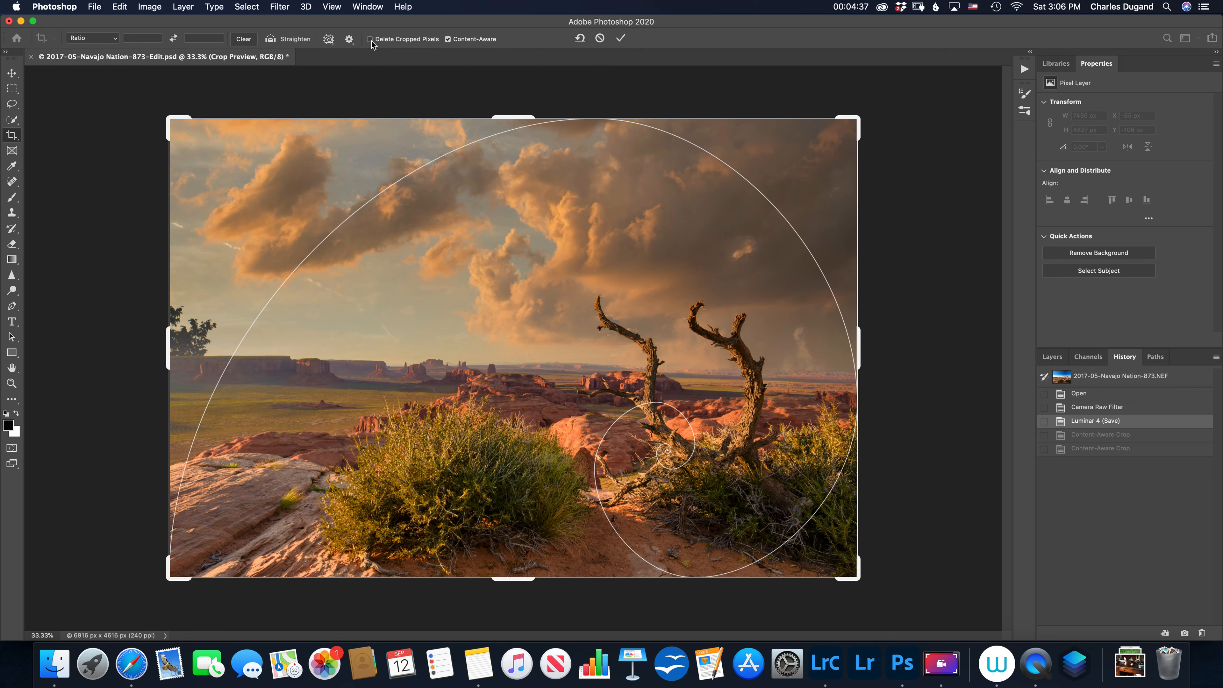
Straighten the photo along the distant horizon line with Content-Aware filling enabled for the crop
{"action": "left_click", "coordinate": [447, 39]}
{"action": "mouse_move", "coordinate": [852, 124]}
{"action": "left_mouse_down"}
{"action": "mouse_move", "coordinate": [875, 128]}
{"action": "mouse_move", "coordinate": [799, 164]}
{"action": "mouse_move", "coordinate": [858, 109]}
{"action": "mouse_move", "coordinate": [854, 120]}
{"action": "left_mouse_up"}
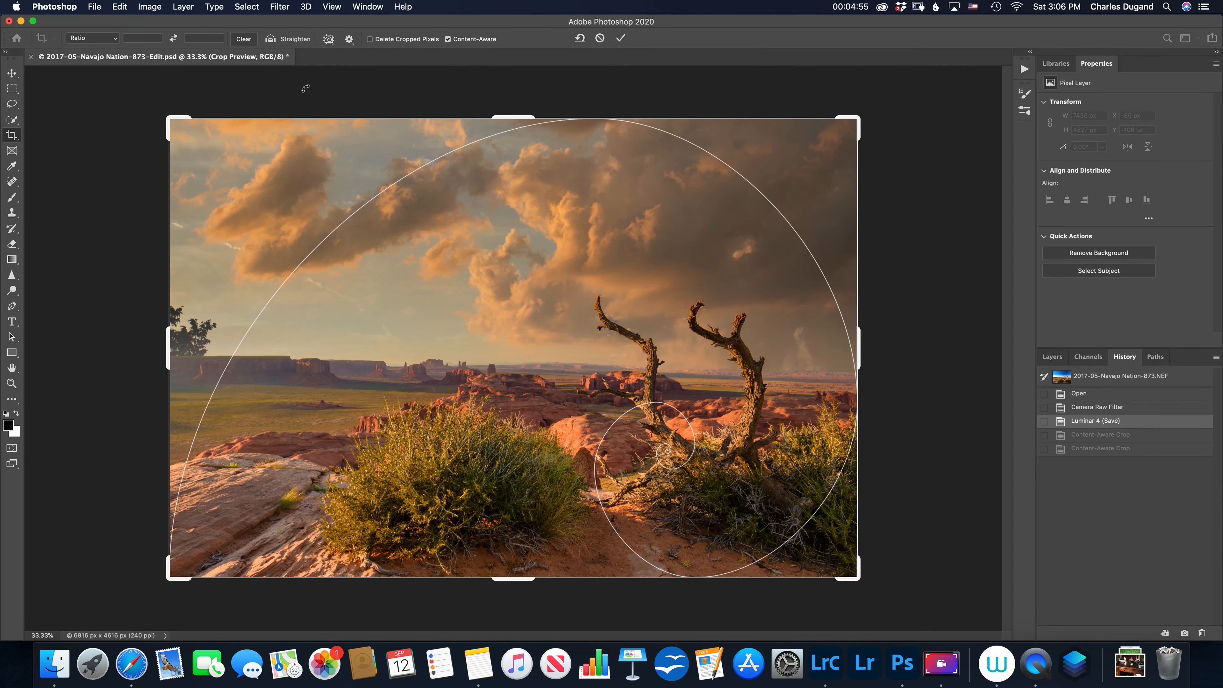
{"action": "left_click", "coordinate": [271, 39]}
{"action": "left_click_drag", "start_coordinate": [846, 380], "coordinate": [530, 370]}
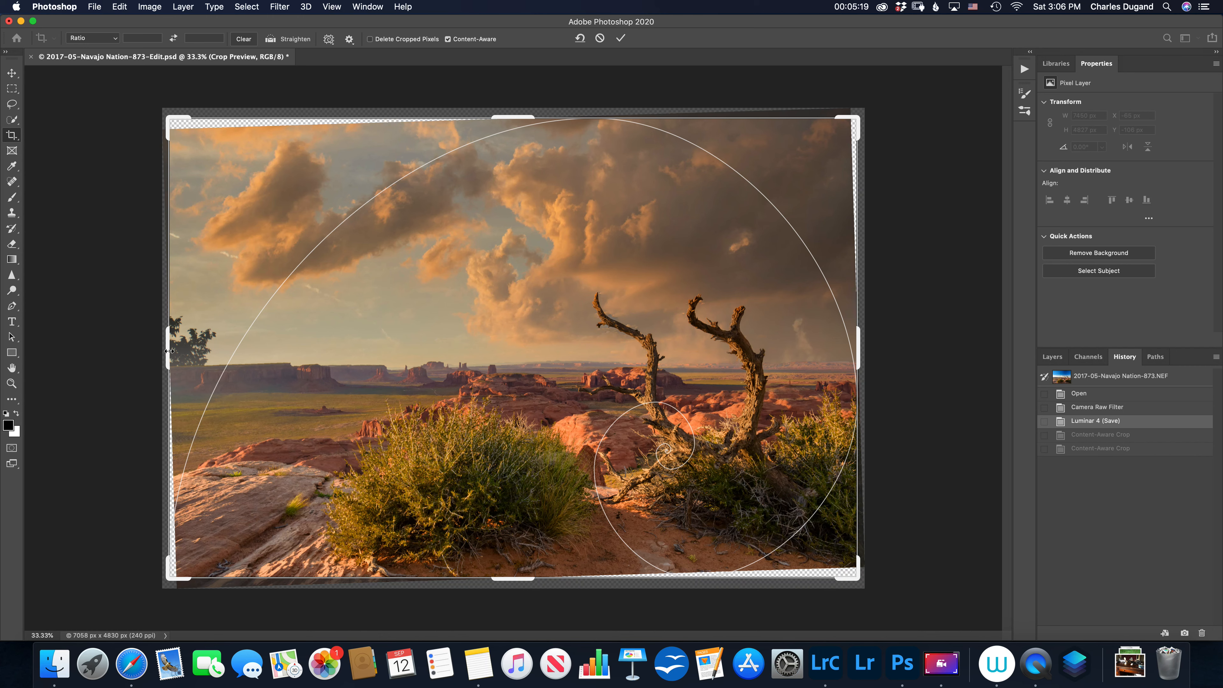
Expand the crop frame on all four sides to include the rotated photo's corners, and apply the Content-Aware crop
{"action": "left_click_drag", "start_coordinate": [170, 351], "coordinate": [163, 350]}
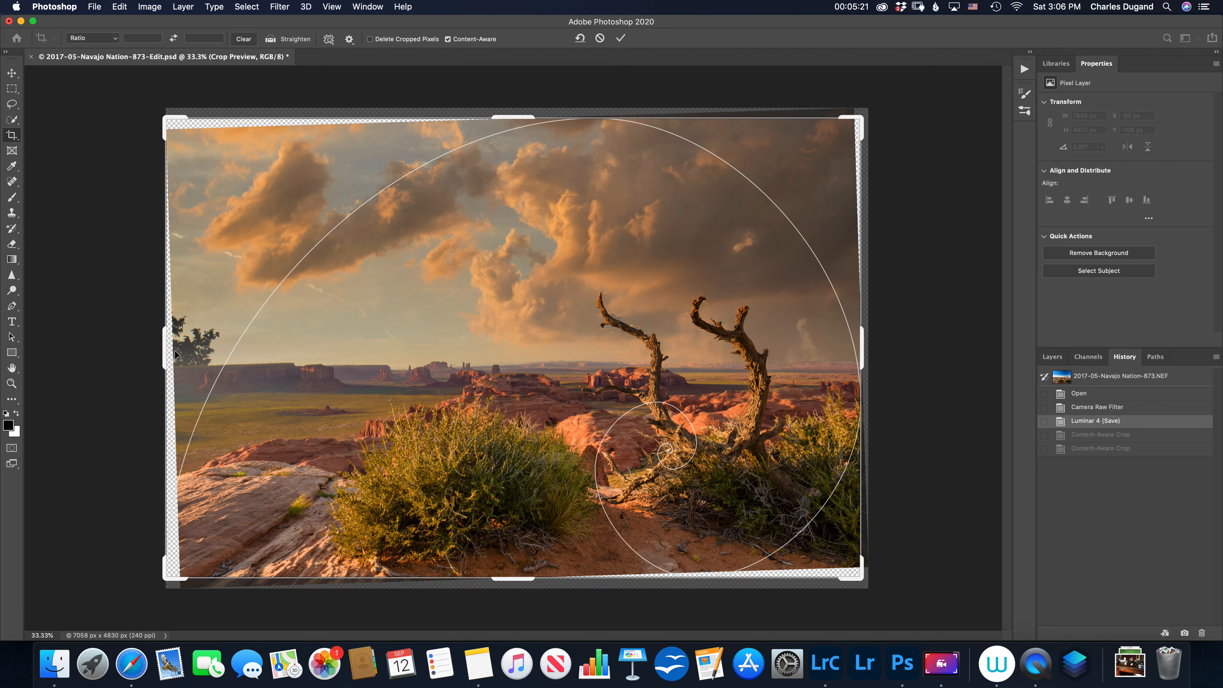
{"action": "left_click_drag", "start_coordinate": [862, 354], "coordinate": [863, 354]}
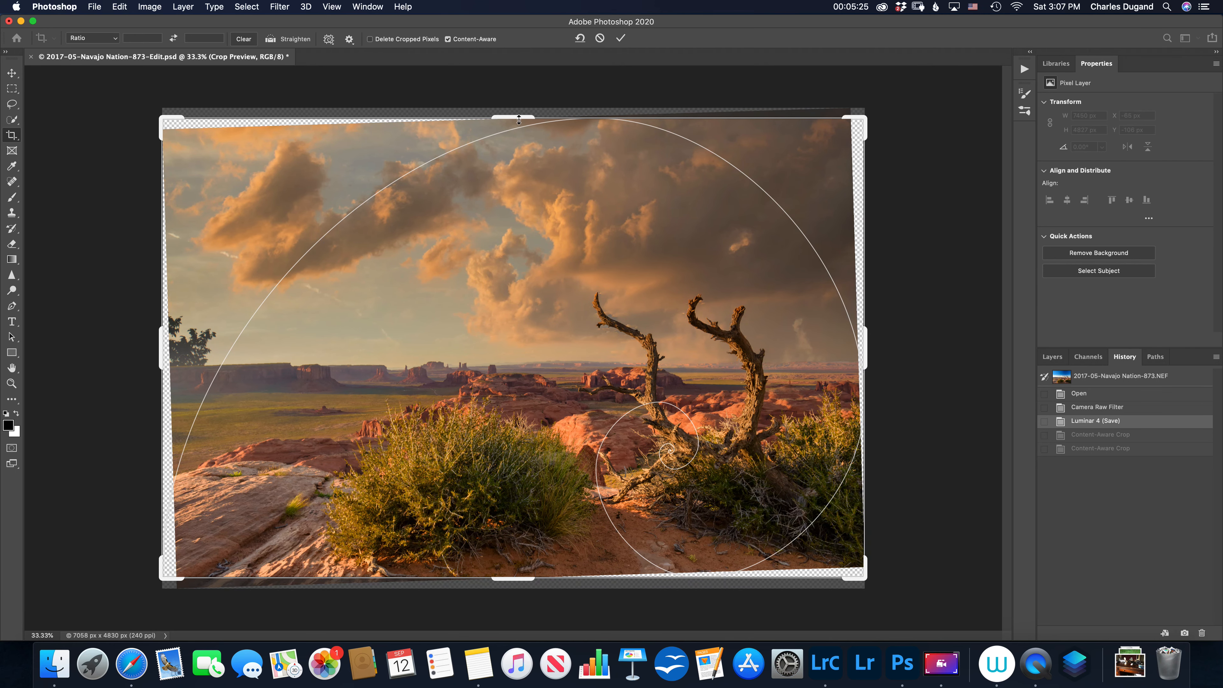
{"action": "left_click_drag", "start_coordinate": [519, 119], "coordinate": [515, 112]}
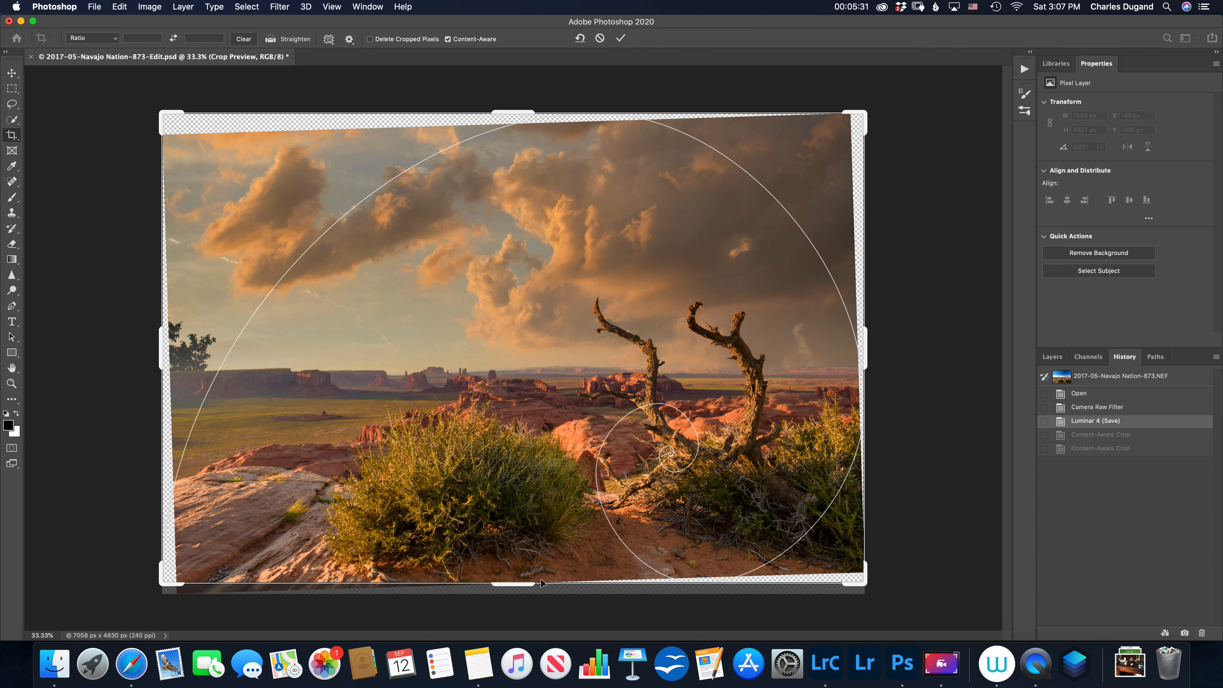
{"action": "left_click_drag", "start_coordinate": [505, 584], "coordinate": [516, 586]}
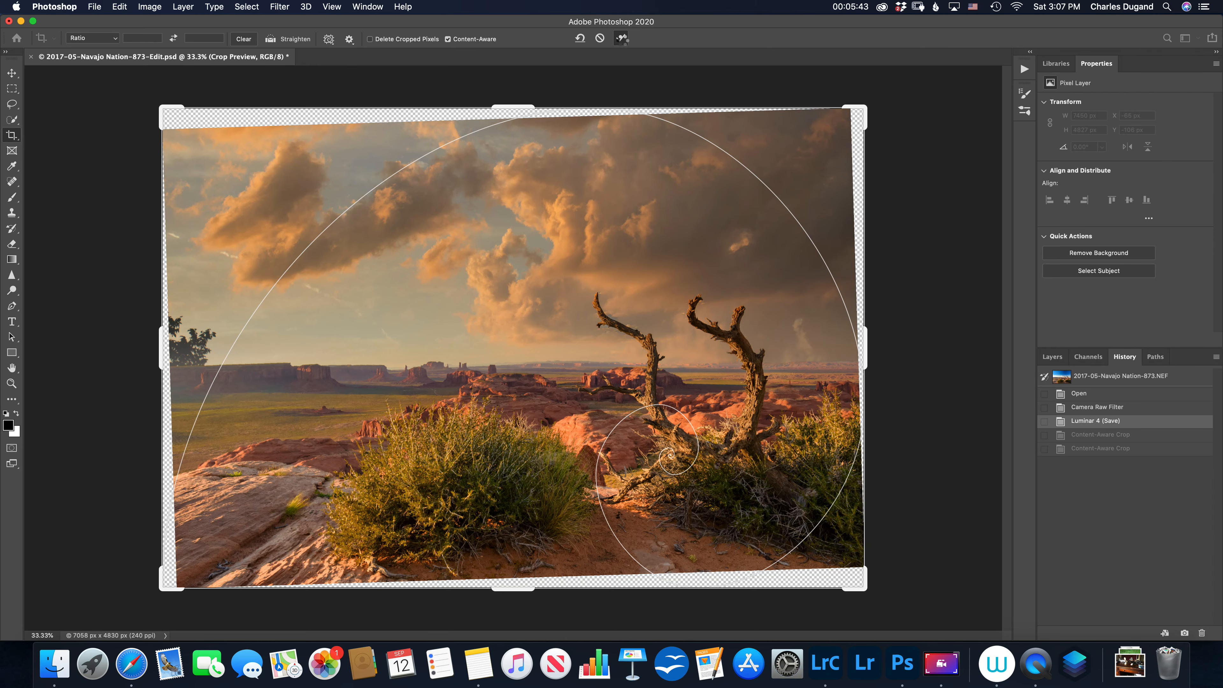
{"action": "left_click", "coordinate": [622, 38]}
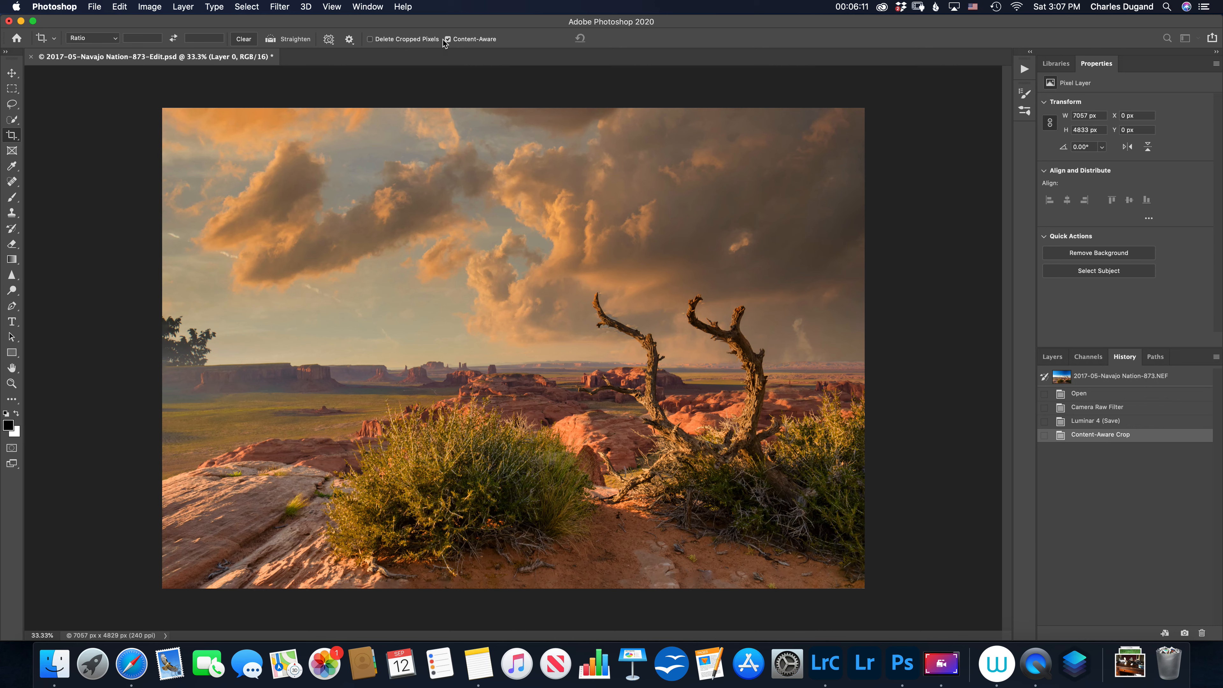
Extend the crop frame past the photo's right and top edges to about 7625 x 5090 px, and apply the Content-Aware crop
{"action": "left_click", "coordinate": [13, 137]}
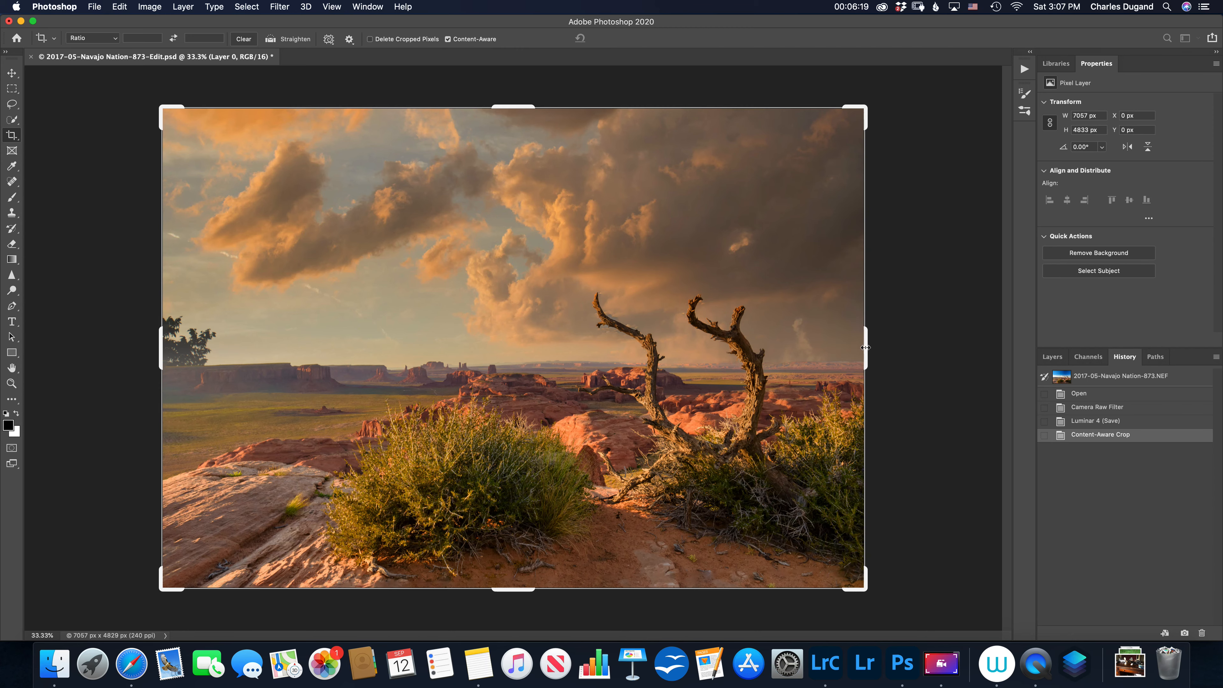
{"action": "left_click_drag", "start_coordinate": [865, 347], "coordinate": [894, 346]}
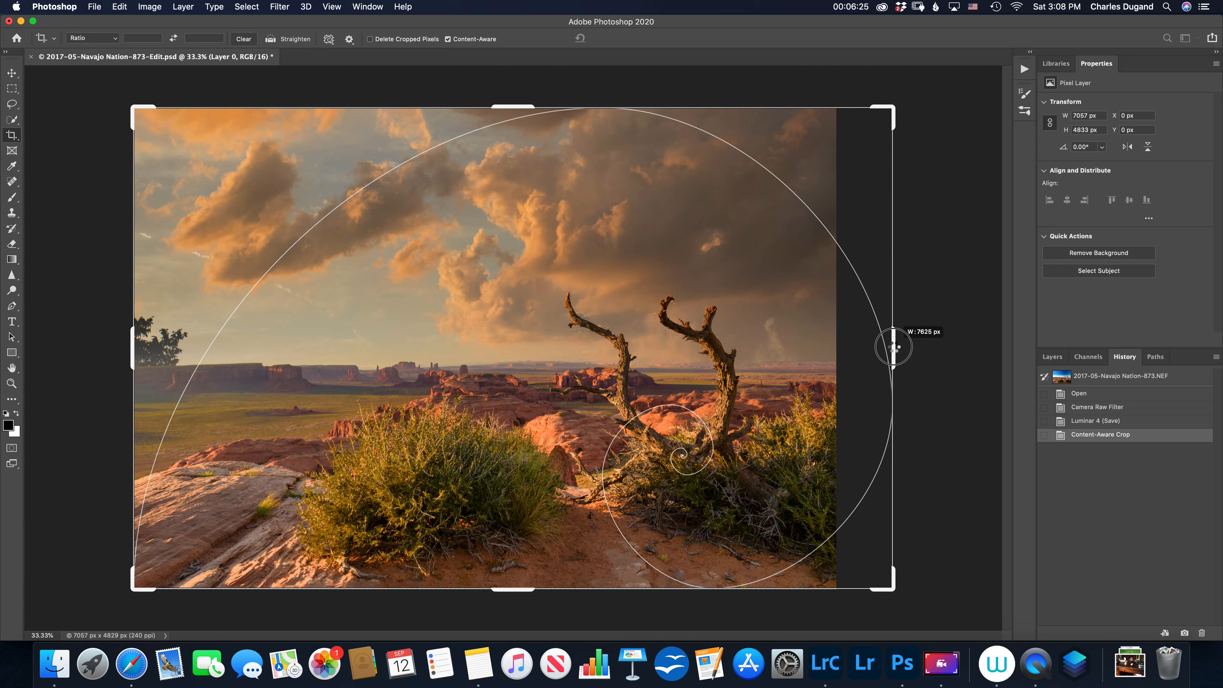
{"action": "left_click_drag", "start_coordinate": [894, 347], "coordinate": [894, 346]}
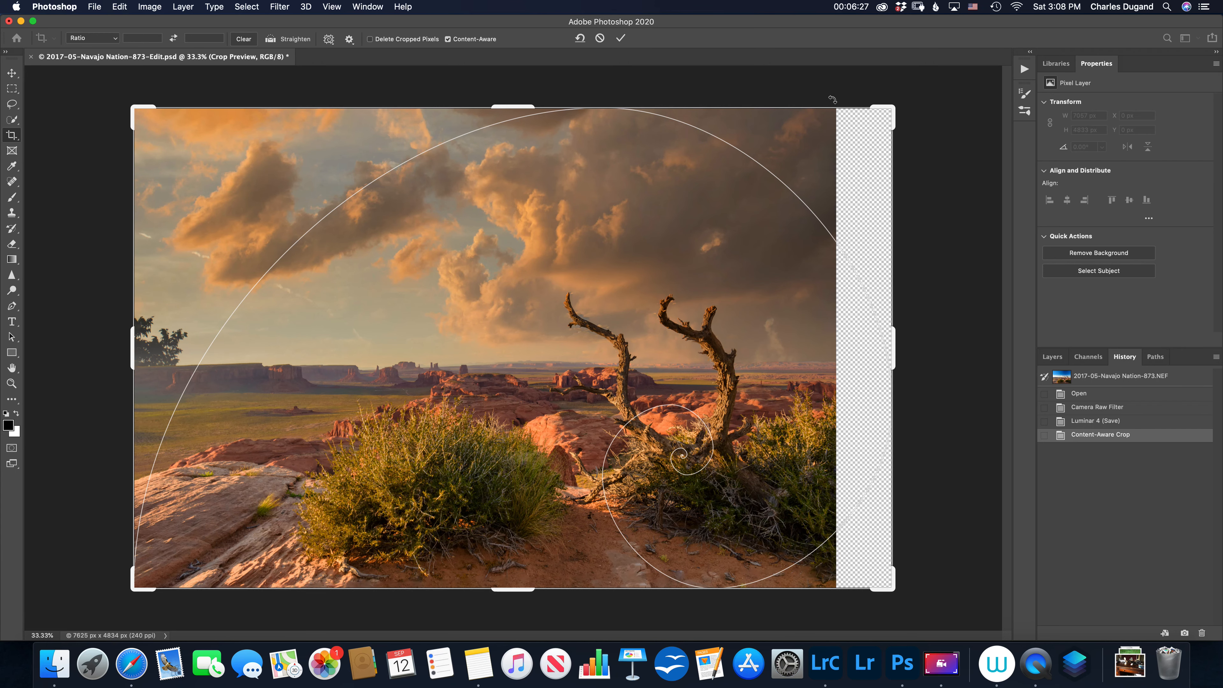
{"action": "left_click_drag", "start_coordinate": [521, 106], "coordinate": [520, 92]}
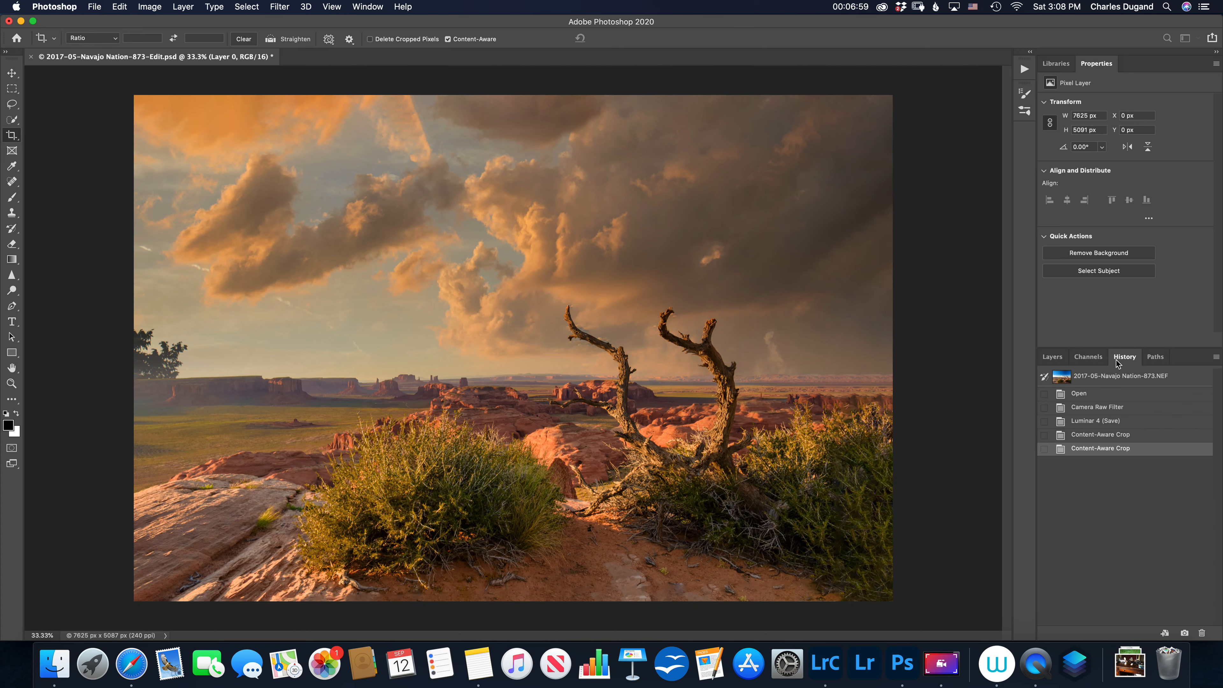
Compare the two Content-Aware Crop history states by switching between them twice, ending on the latest one
{"action": "left_click", "coordinate": [1088, 436]}
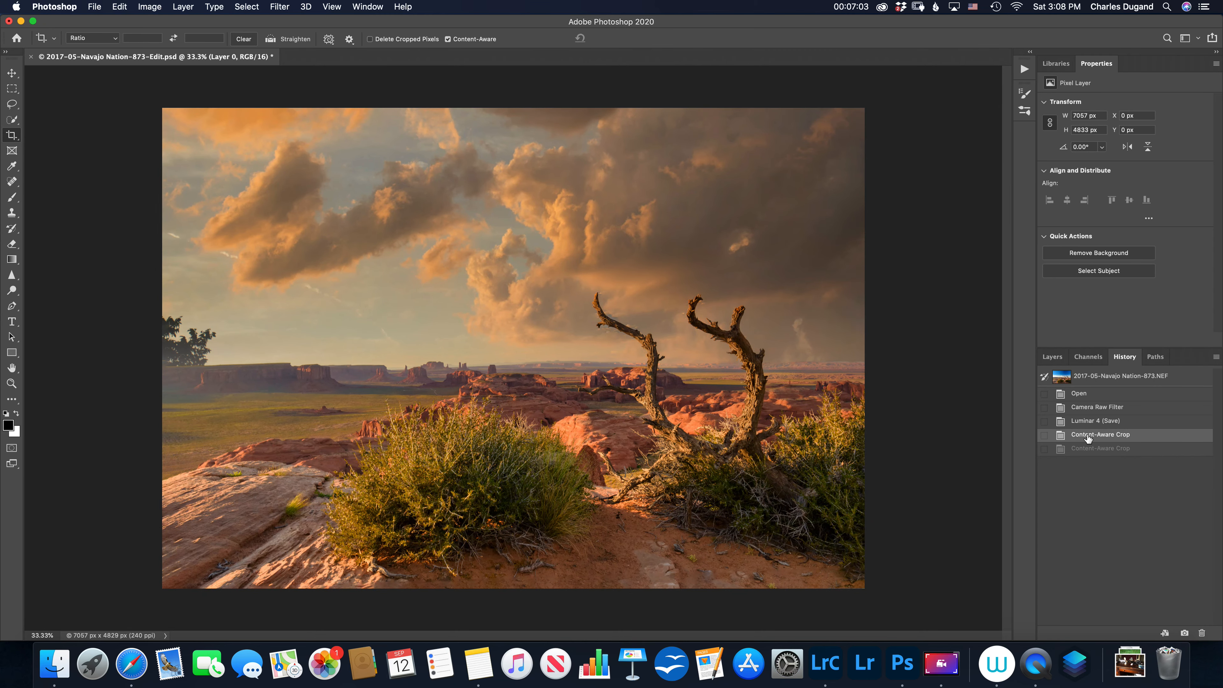
{"action": "left_click", "coordinate": [1085, 449]}
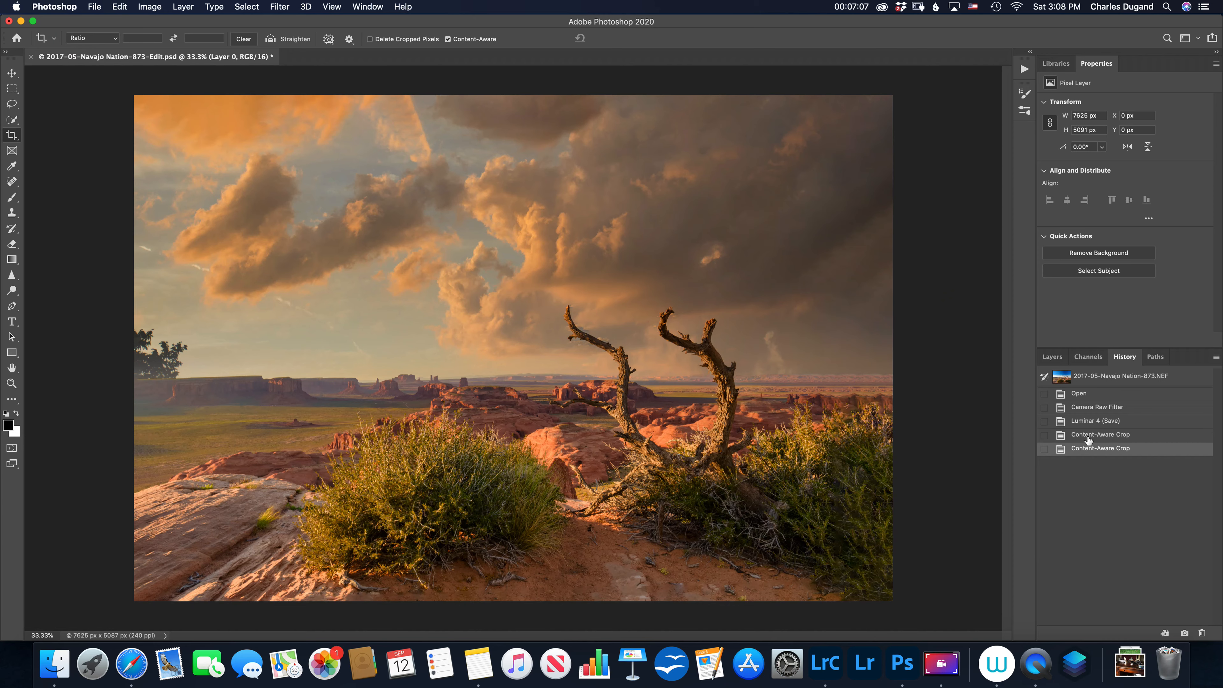
{"action": "left_click", "coordinate": [1087, 435]}
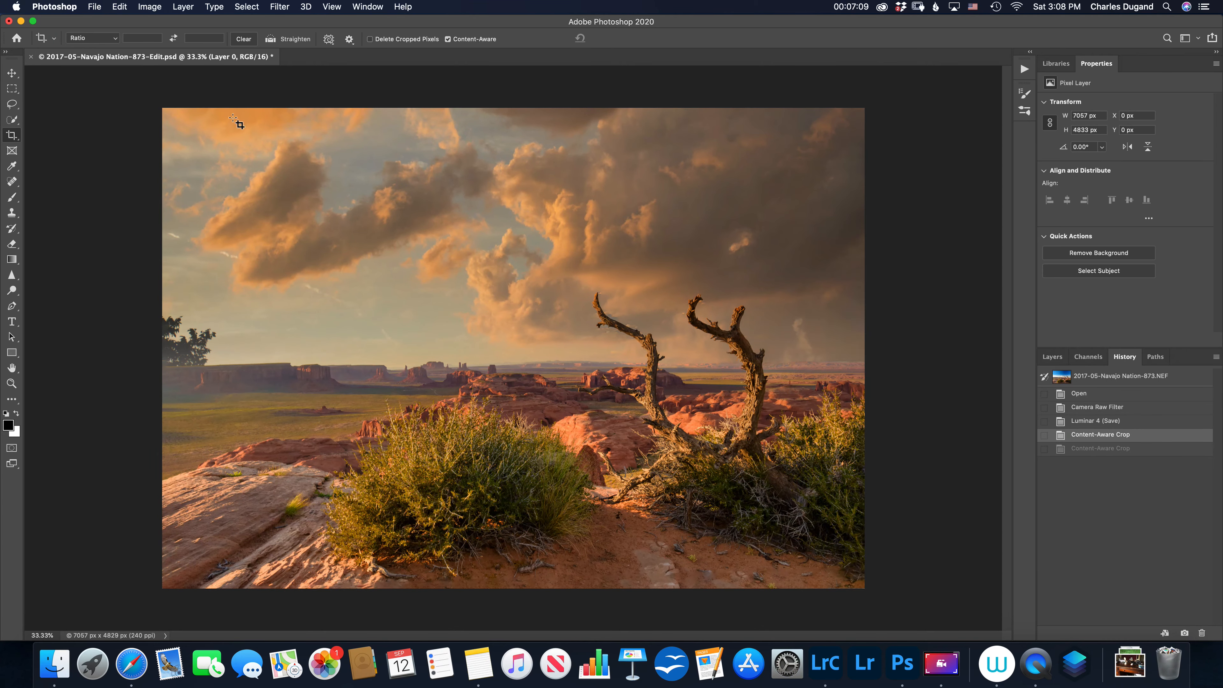
{"action": "left_click", "coordinate": [1095, 450]}
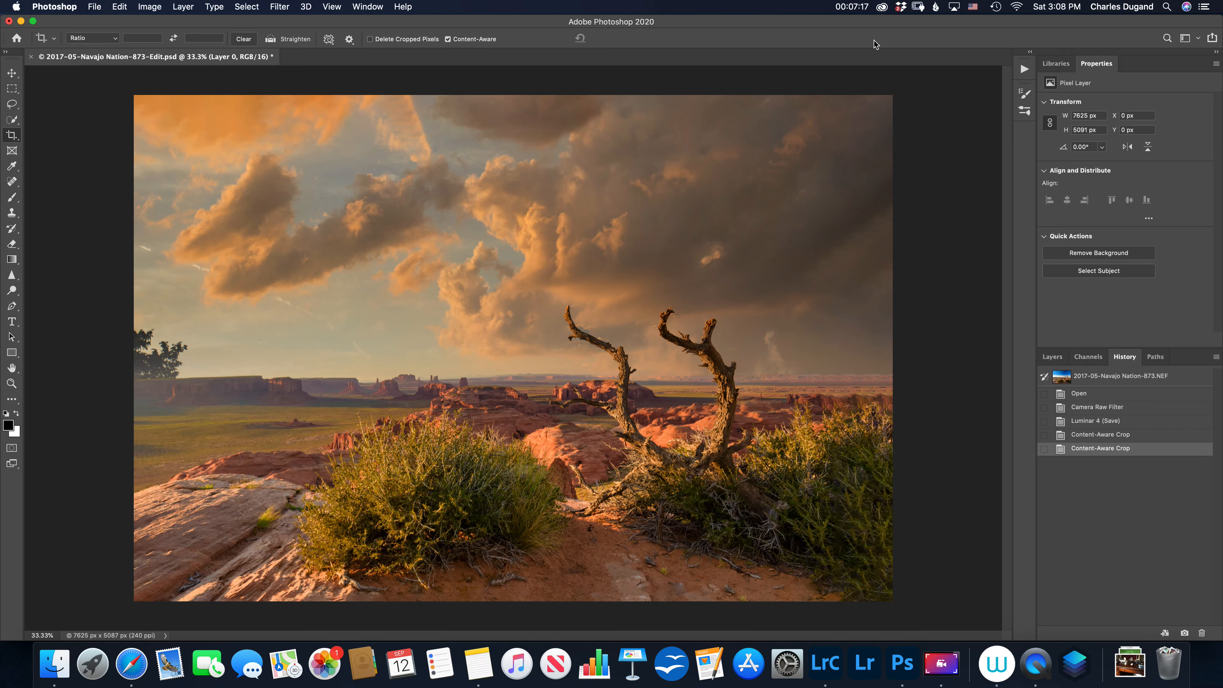
{"action": "left_click", "coordinate": [855, 9]}
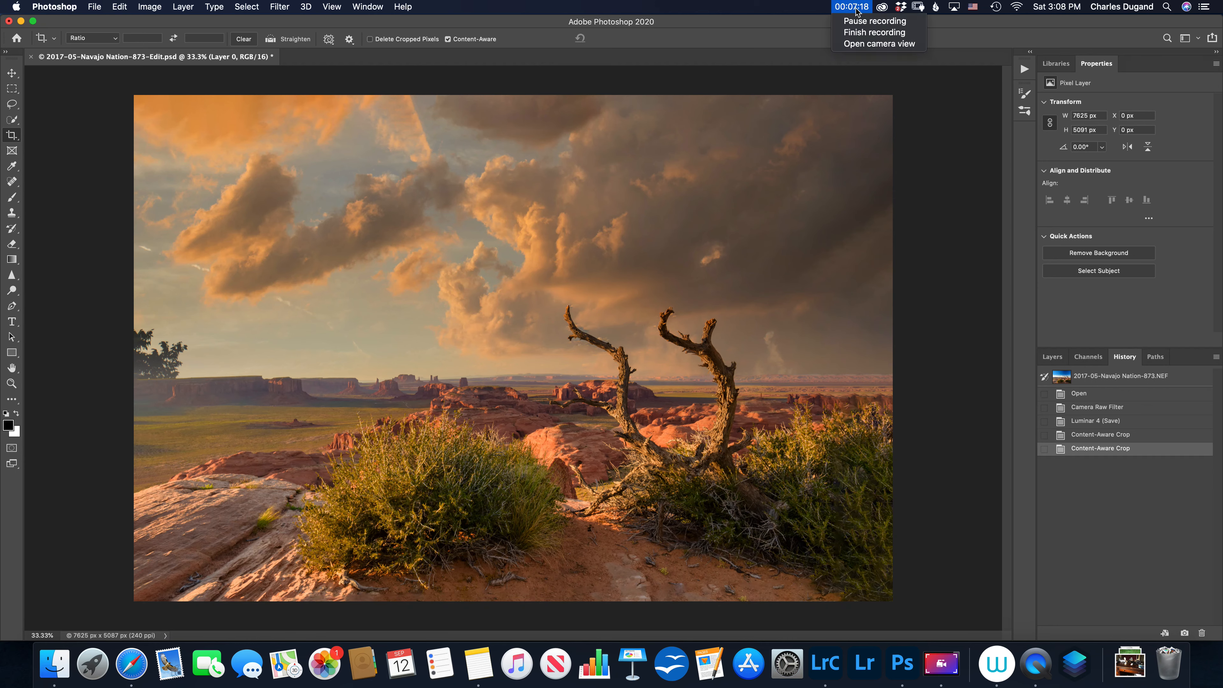